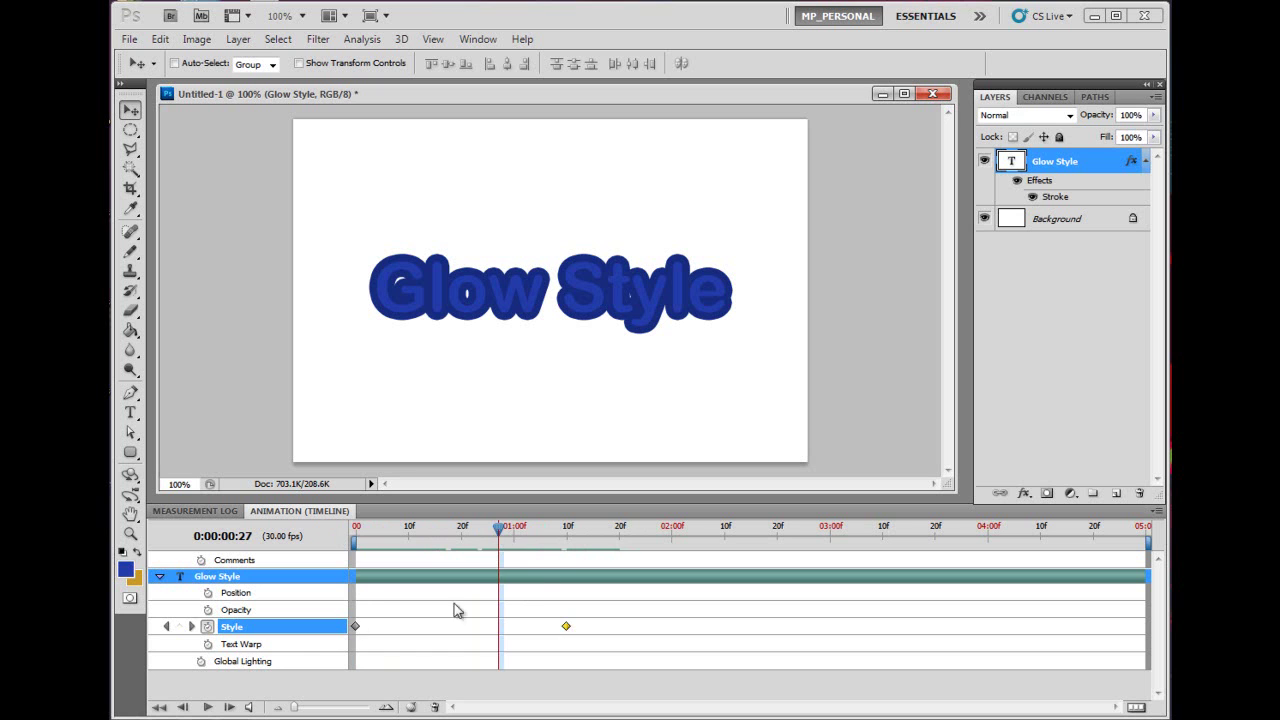
Step: Jump between the first and 01:10 Style keyframes and play back the glow animation
drag(503, 530, 570, 535)
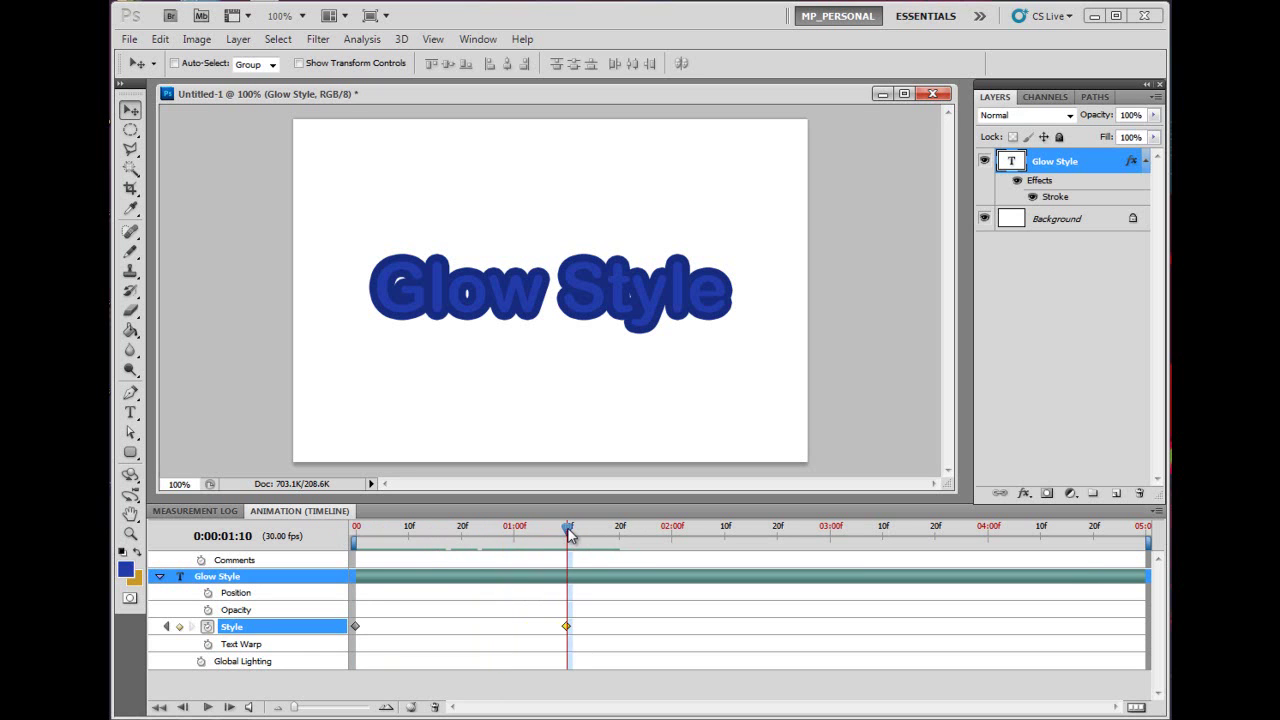
key(space)
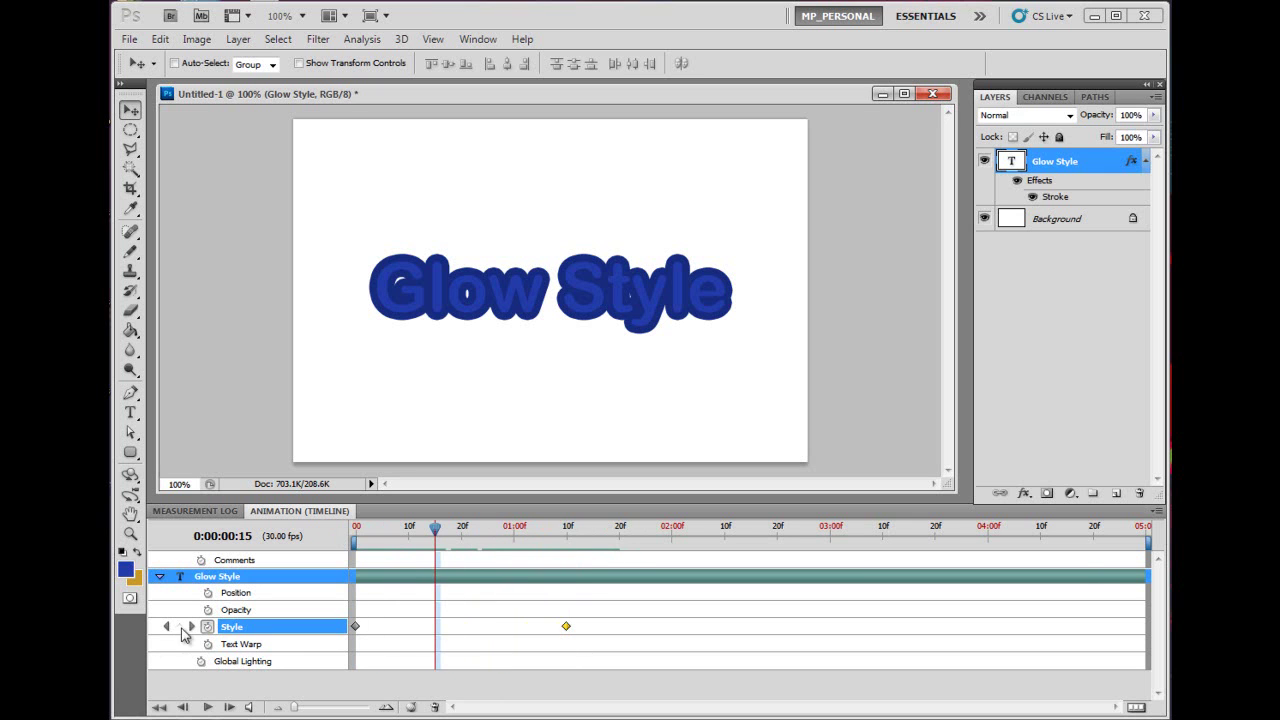
click(167, 628)
click(192, 628)
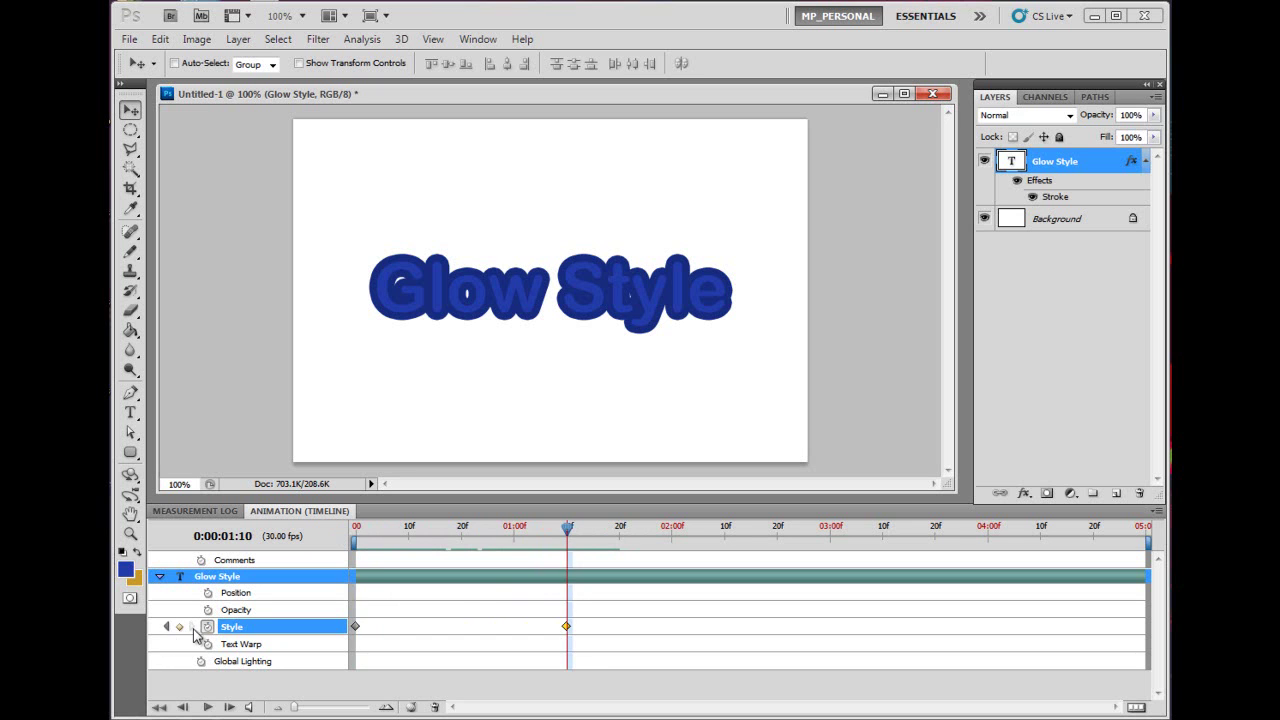
click(167, 628)
click(191, 628)
click(167, 628)
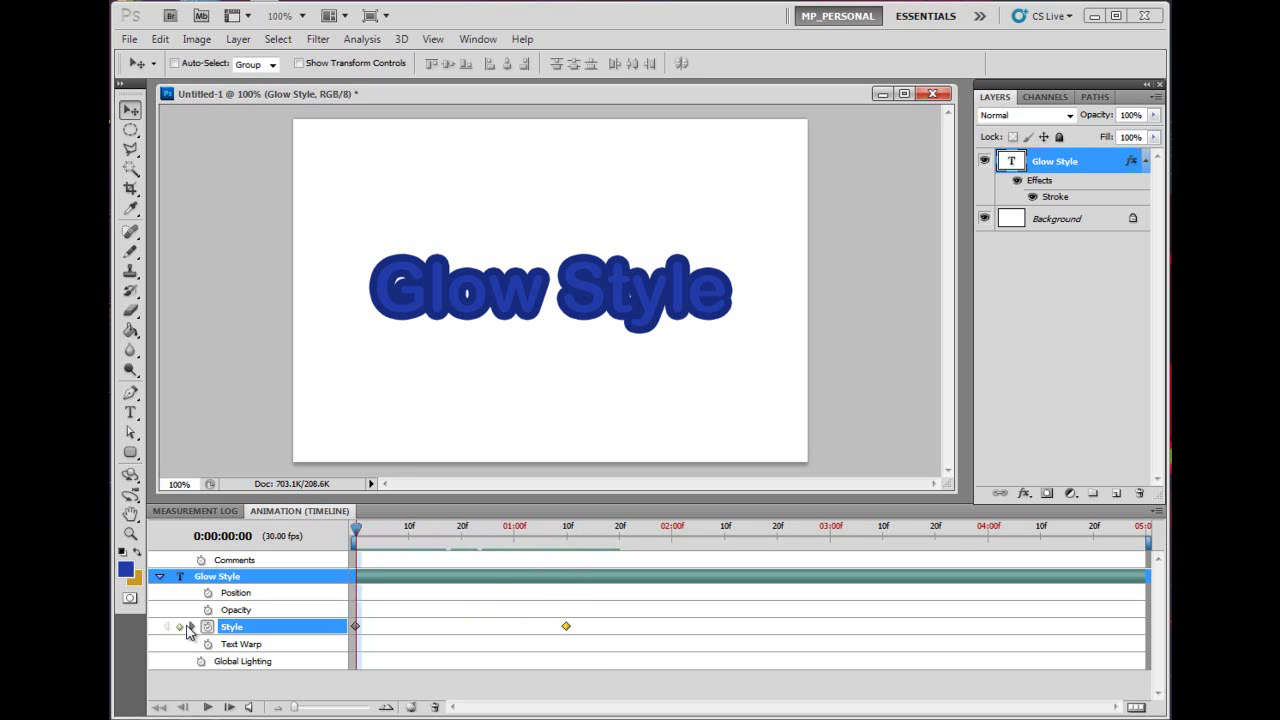
click(191, 628)
click(167, 628)
key(space)
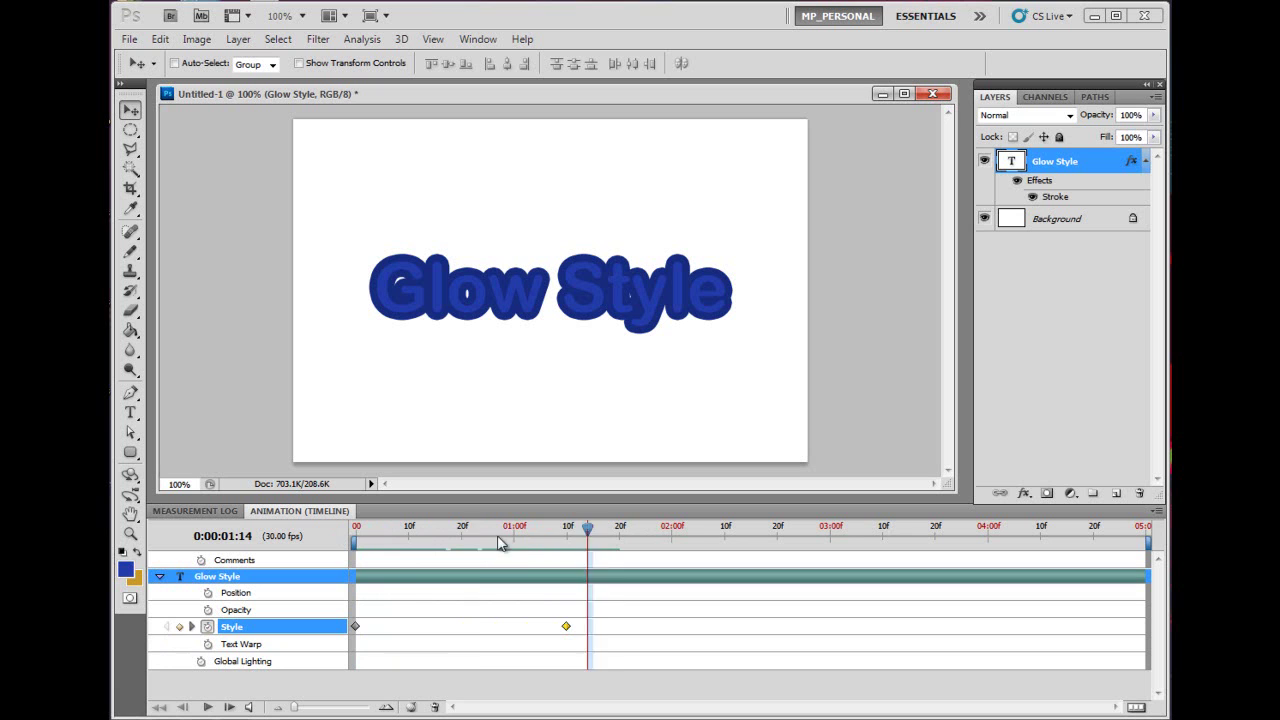
drag(500, 543, 478, 543)
click(193, 629)
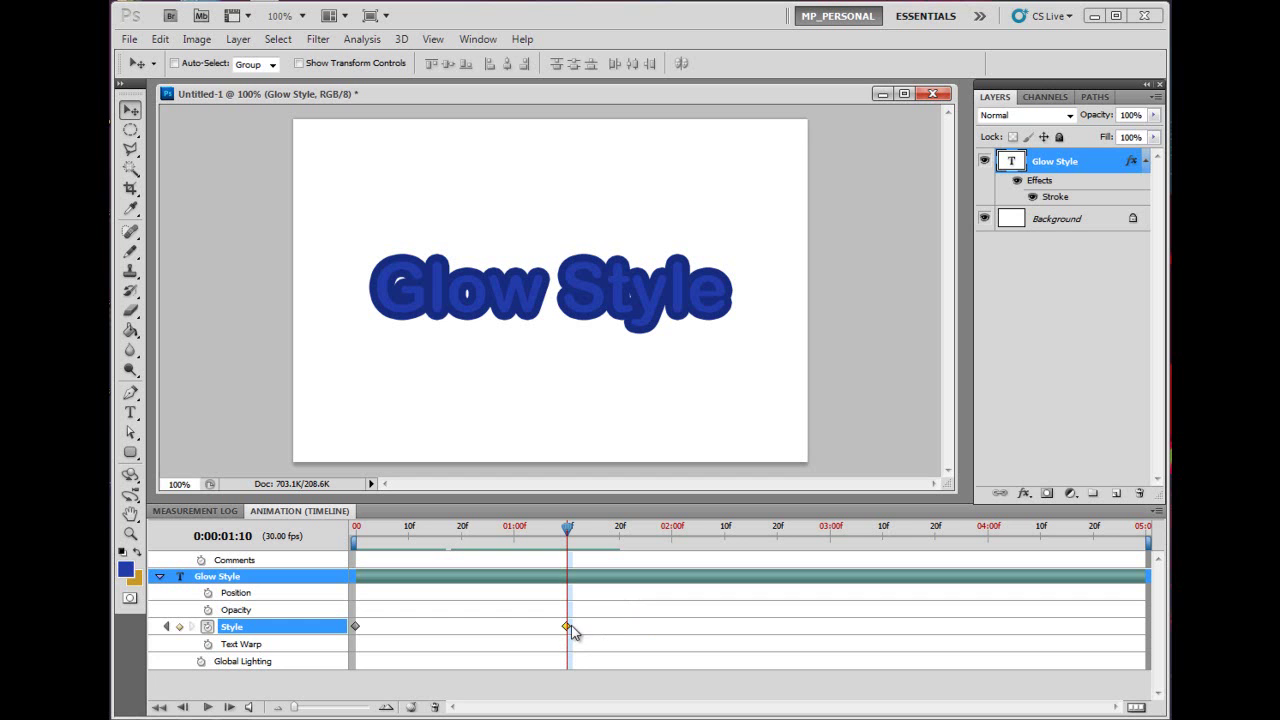
Step: At 01:10, change the Glow Style stroke colour to light blue 8594d6, then scrub to preview
double_click(1132, 163)
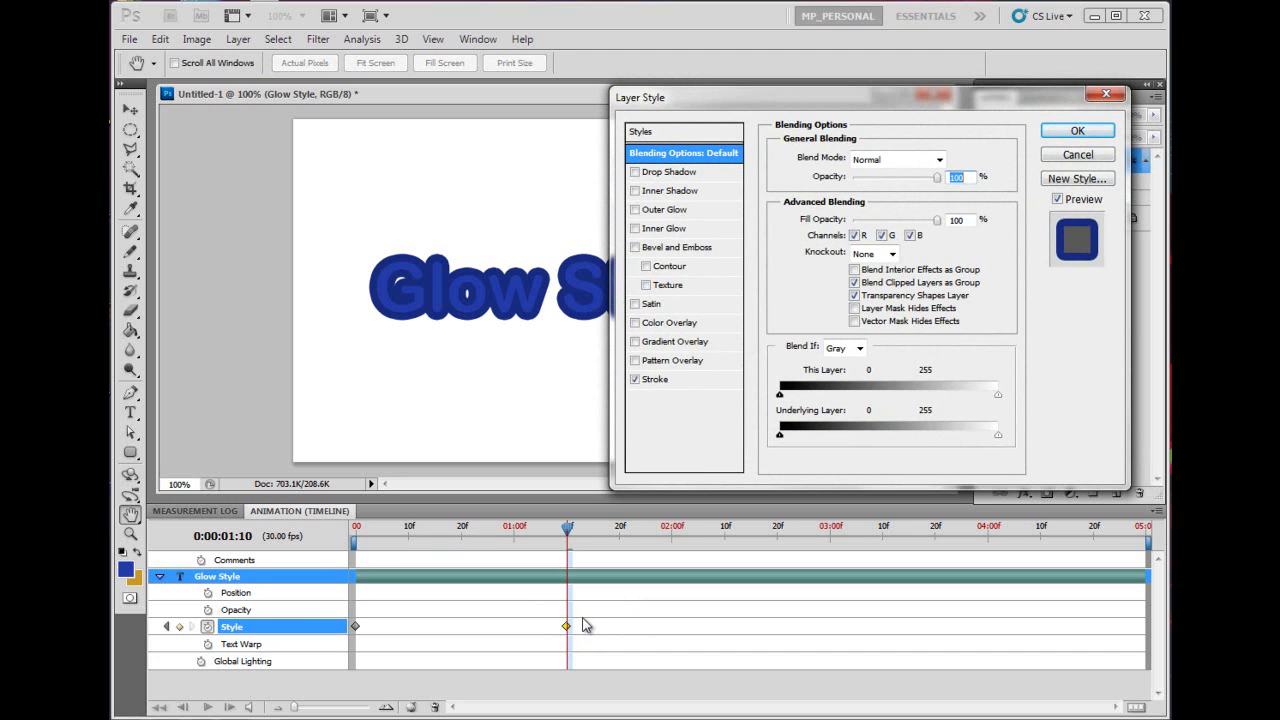
click(686, 385)
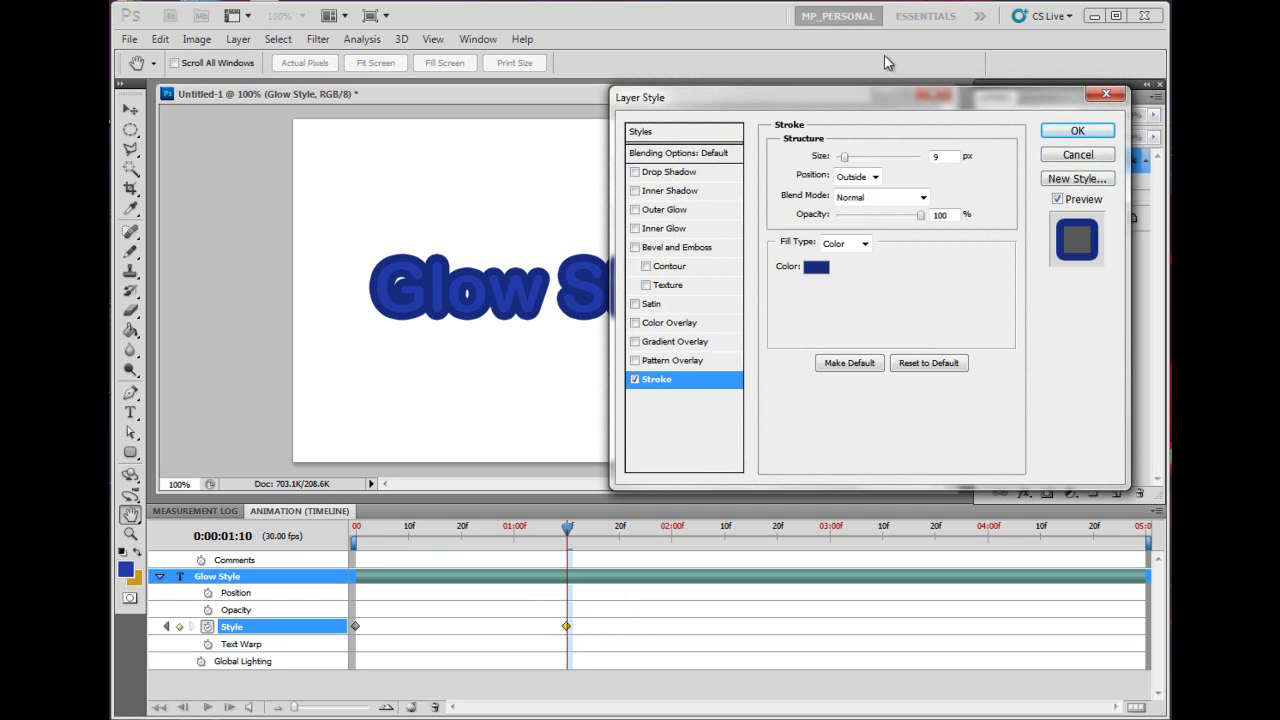
click(817, 268)
click(658, 286)
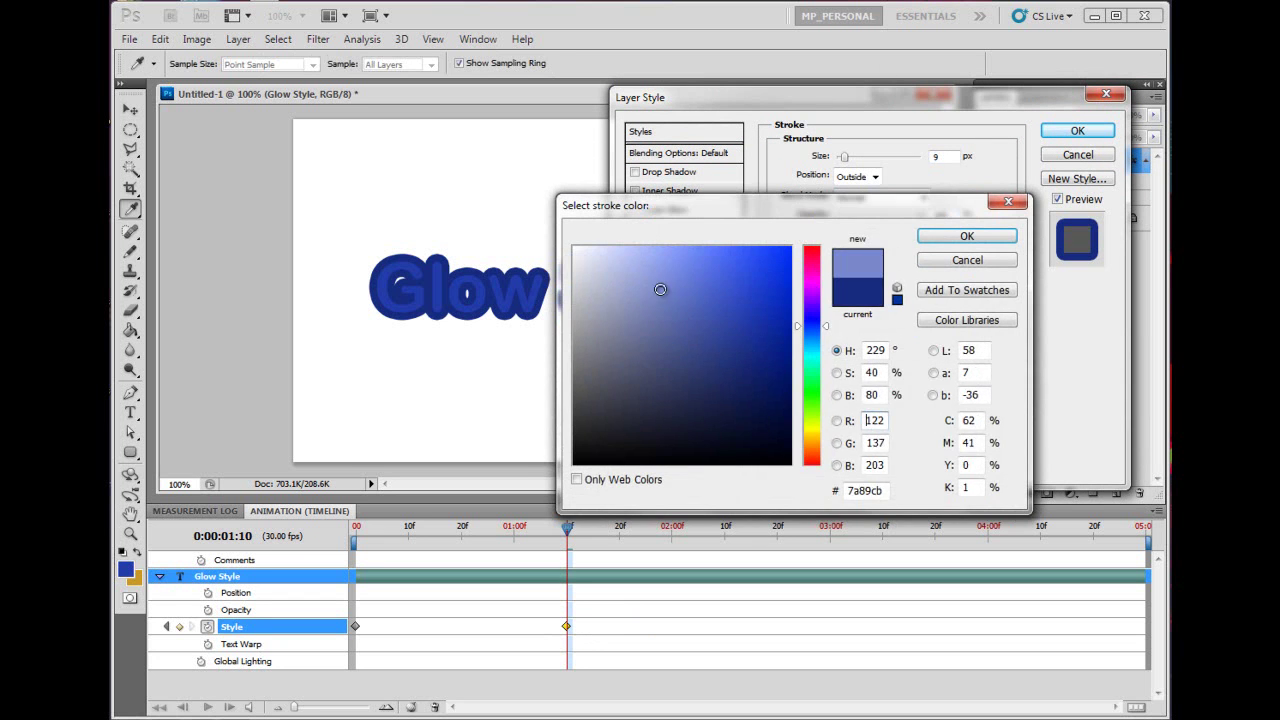
drag(658, 286, 656, 281)
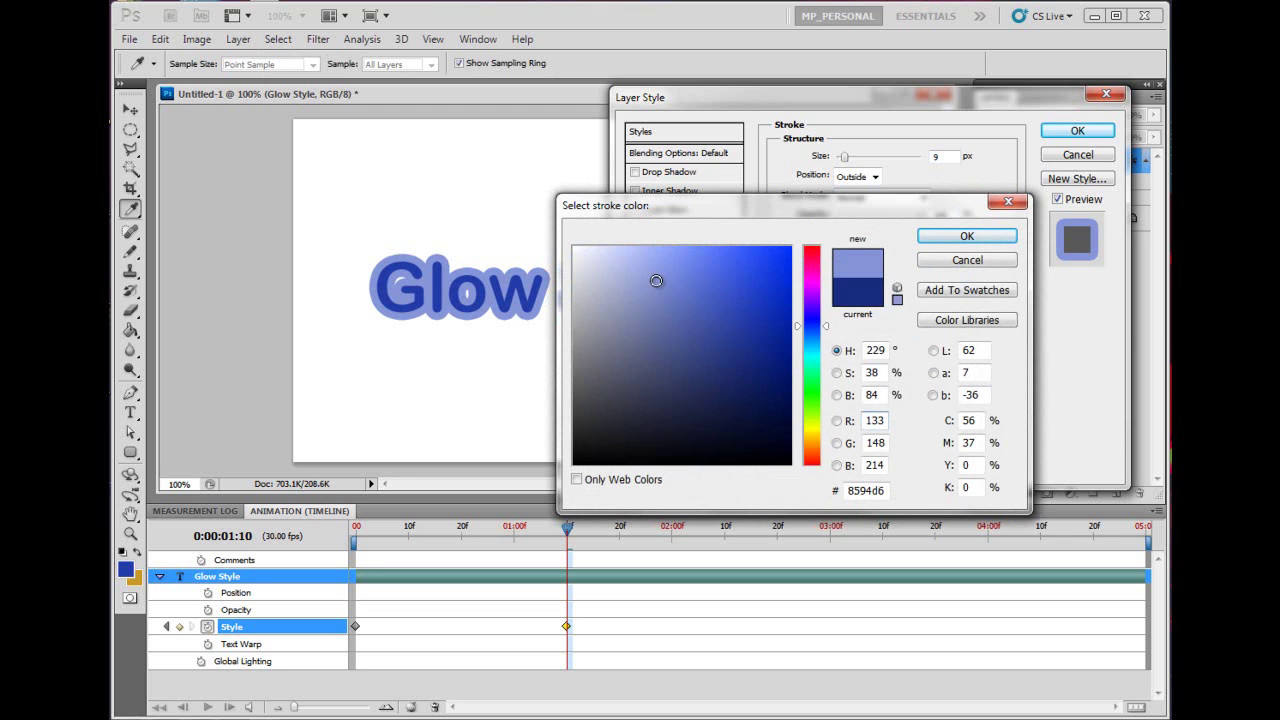
click(955, 238)
click(1099, 131)
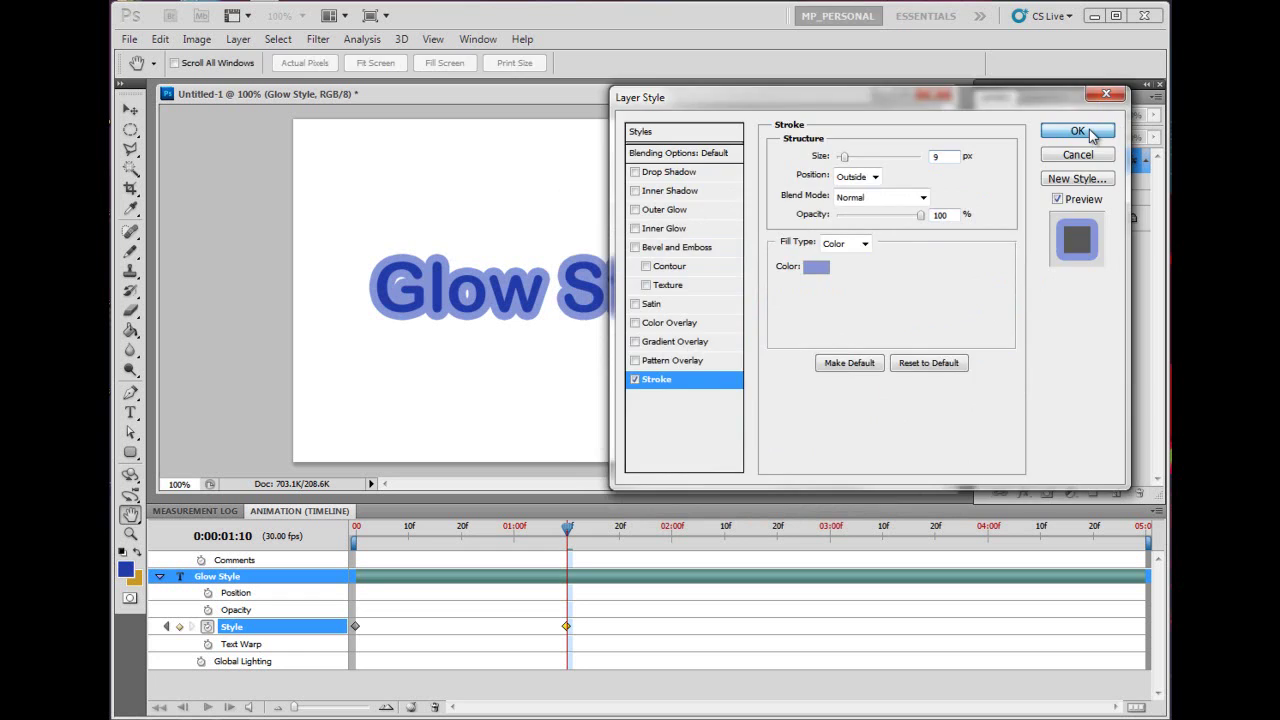
mouse_move(532, 537)
mouse_down()
mouse_move(356, 533)
mouse_move(777, 546)
mouse_up()
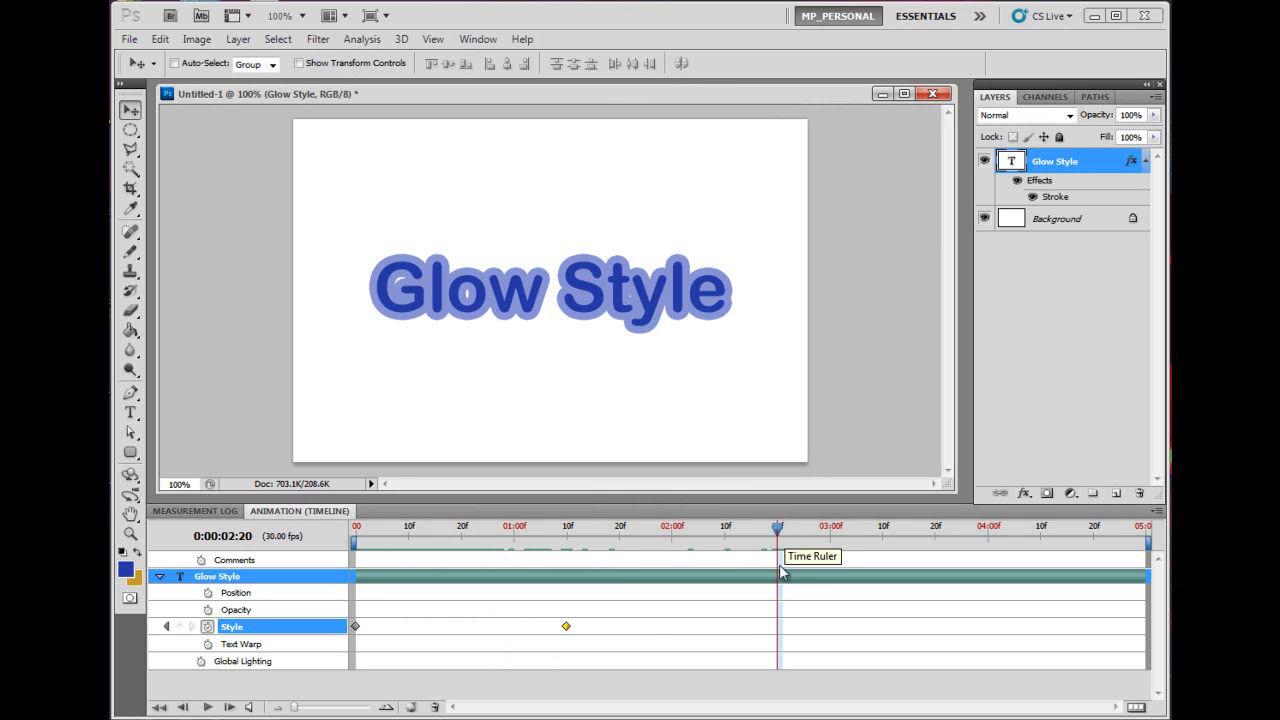
Step: Add a Style keyframe at 02:20 and select it alone
click(180, 626)
drag(836, 613, 378, 668)
click(750, 630)
drag(746, 603, 855, 659)
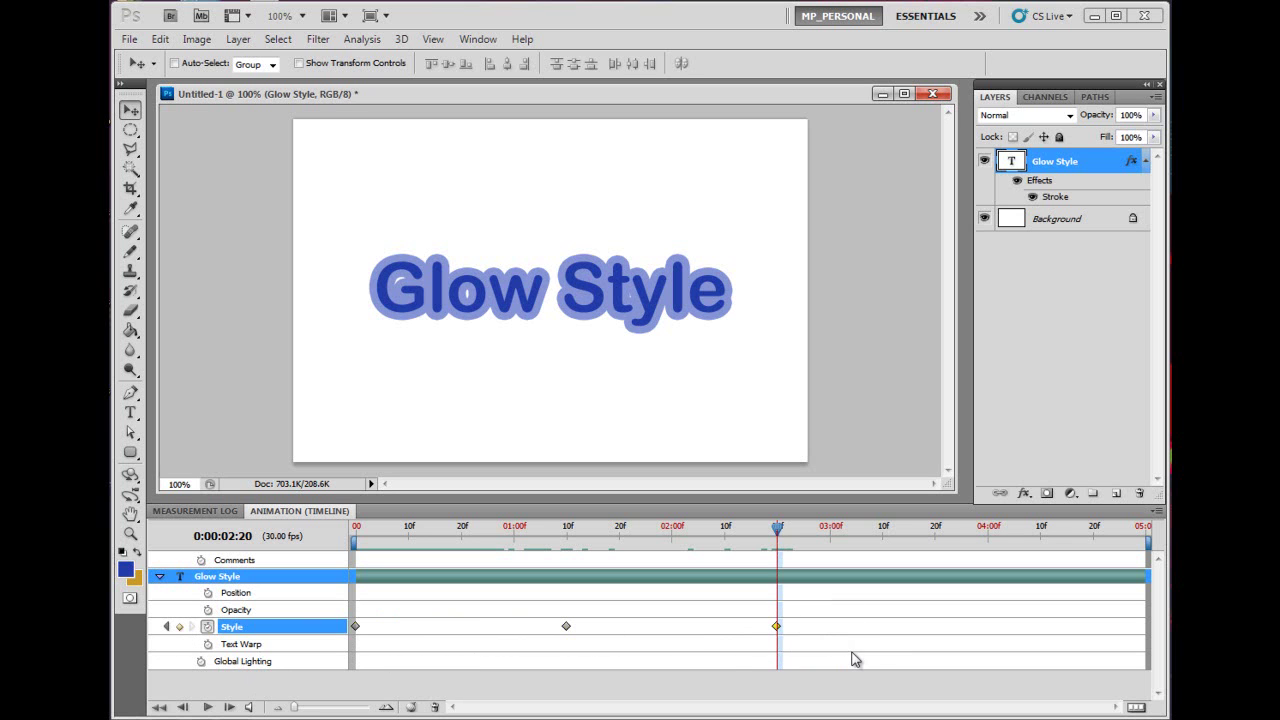
drag(826, 610, 720, 668)
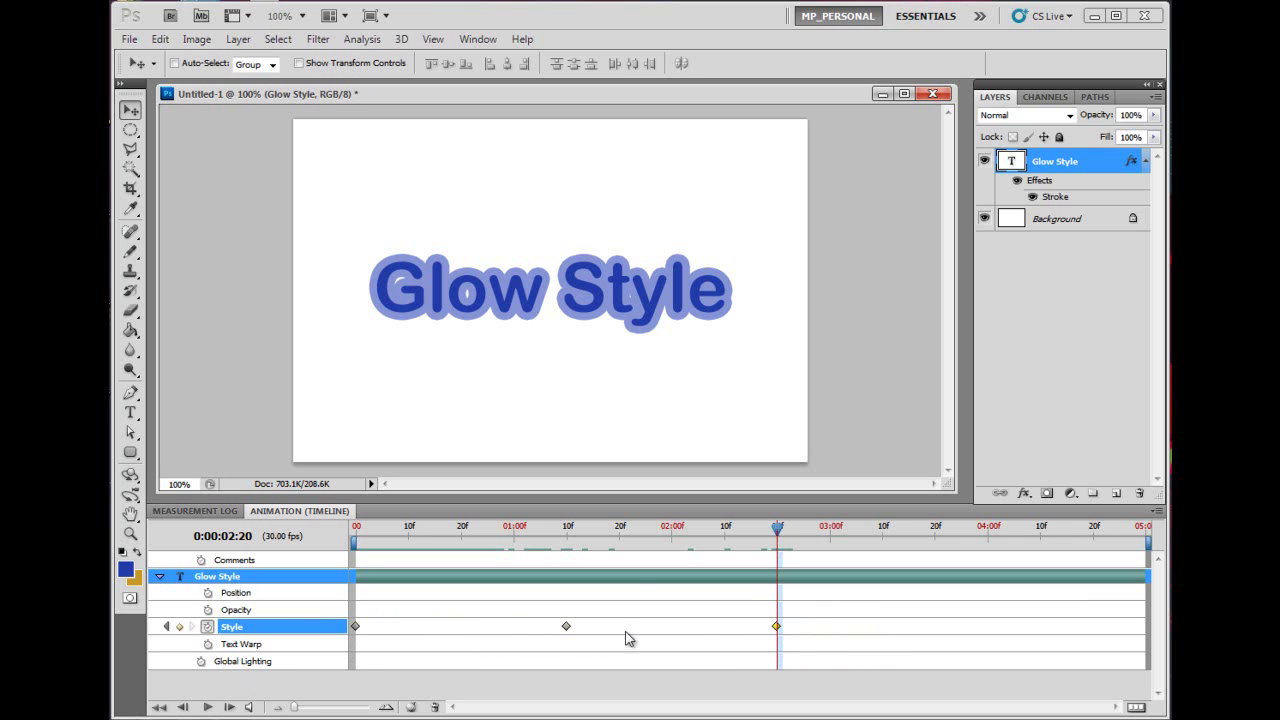
Step: Give the 02:20 keyframe a 1 px white stroke and scrub to preview the fade
double_click(1131, 161)
click(700, 382)
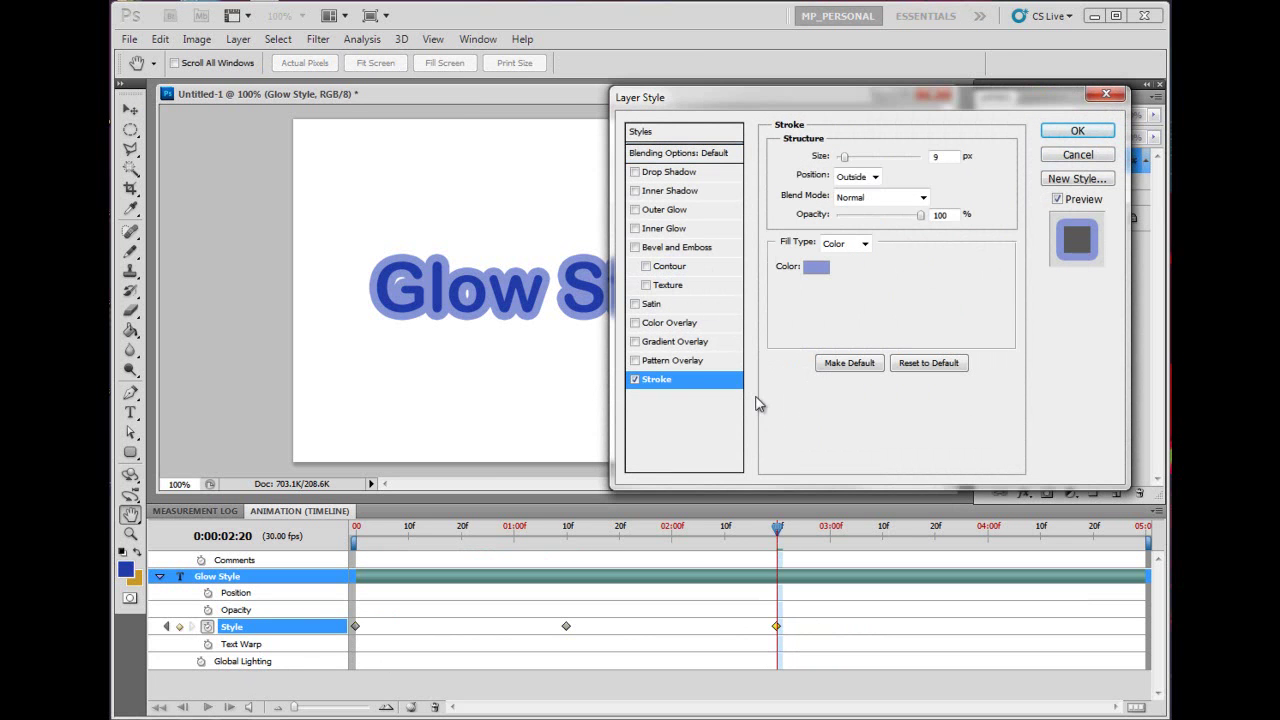
drag(843, 157, 757, 177)
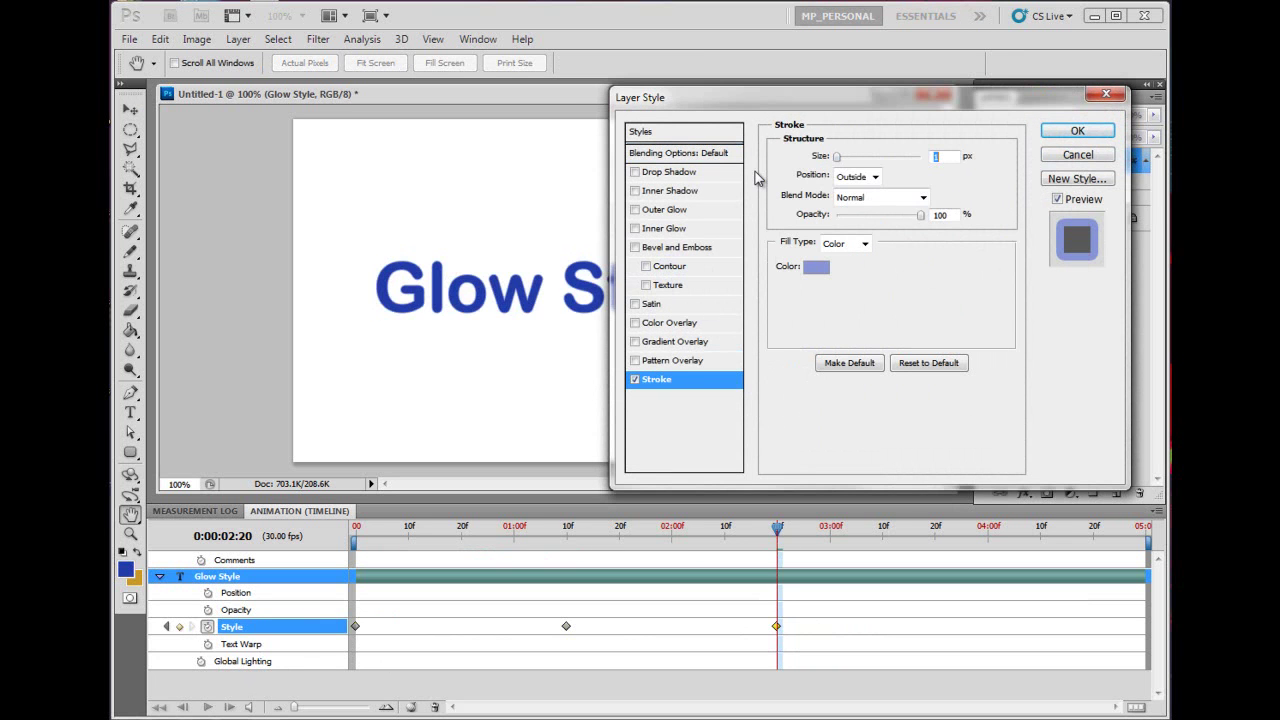
click(816, 266)
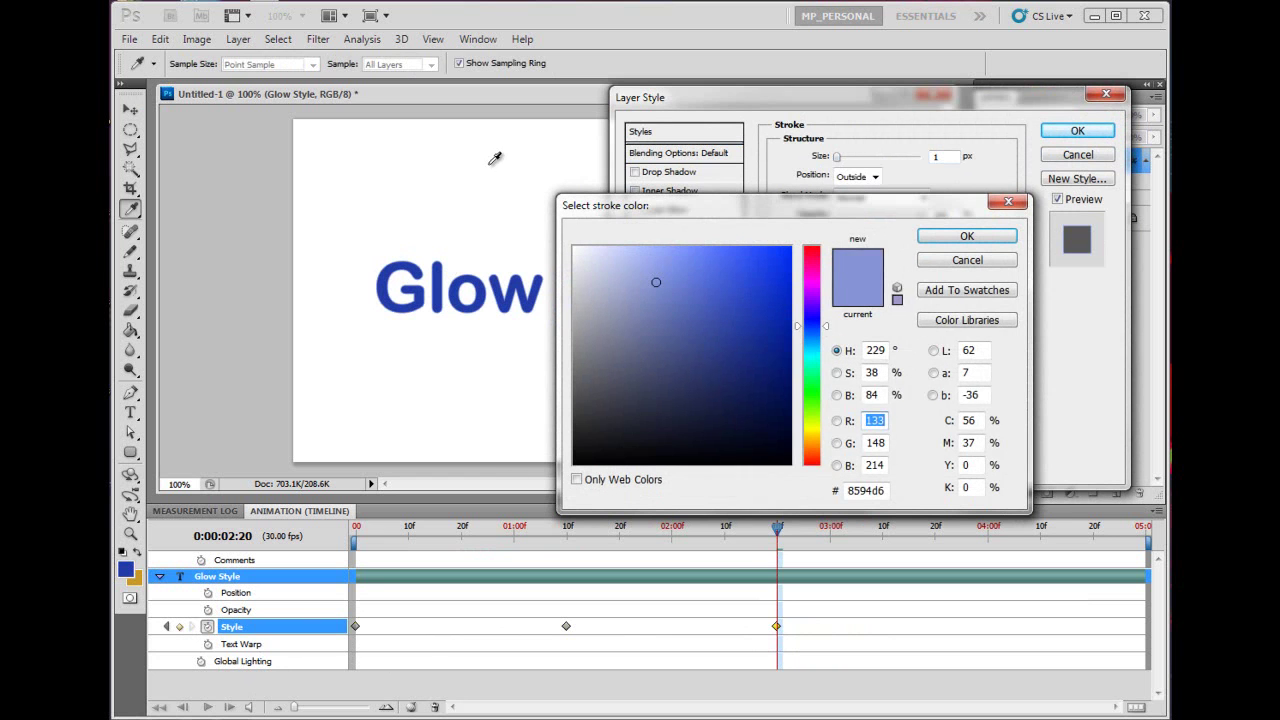
click(494, 163)
click(601, 290)
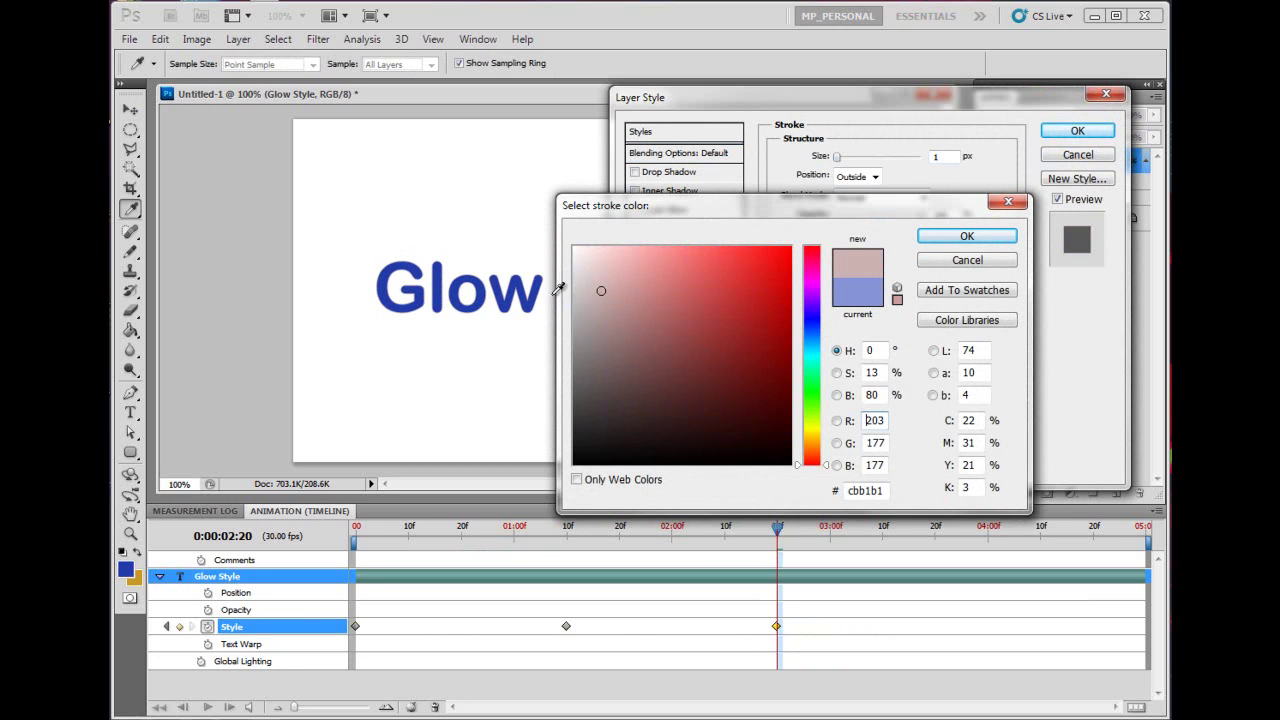
click(419, 155)
click(966, 236)
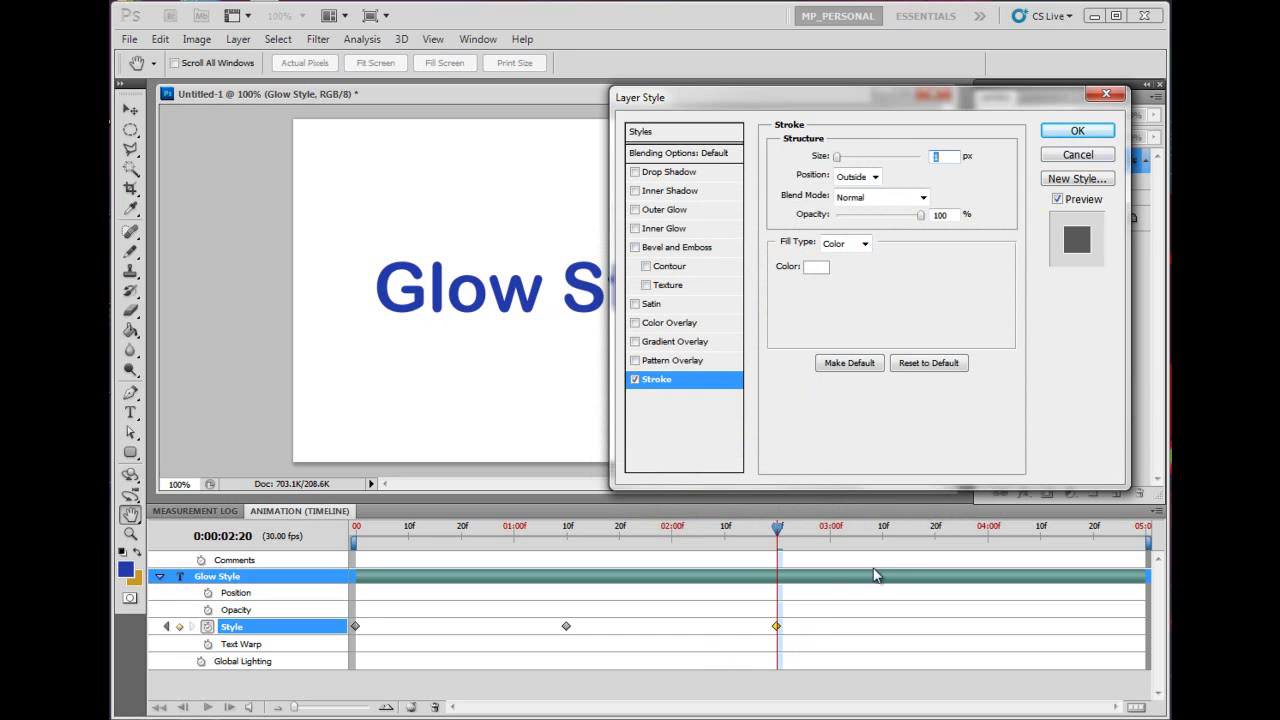
click(1074, 135)
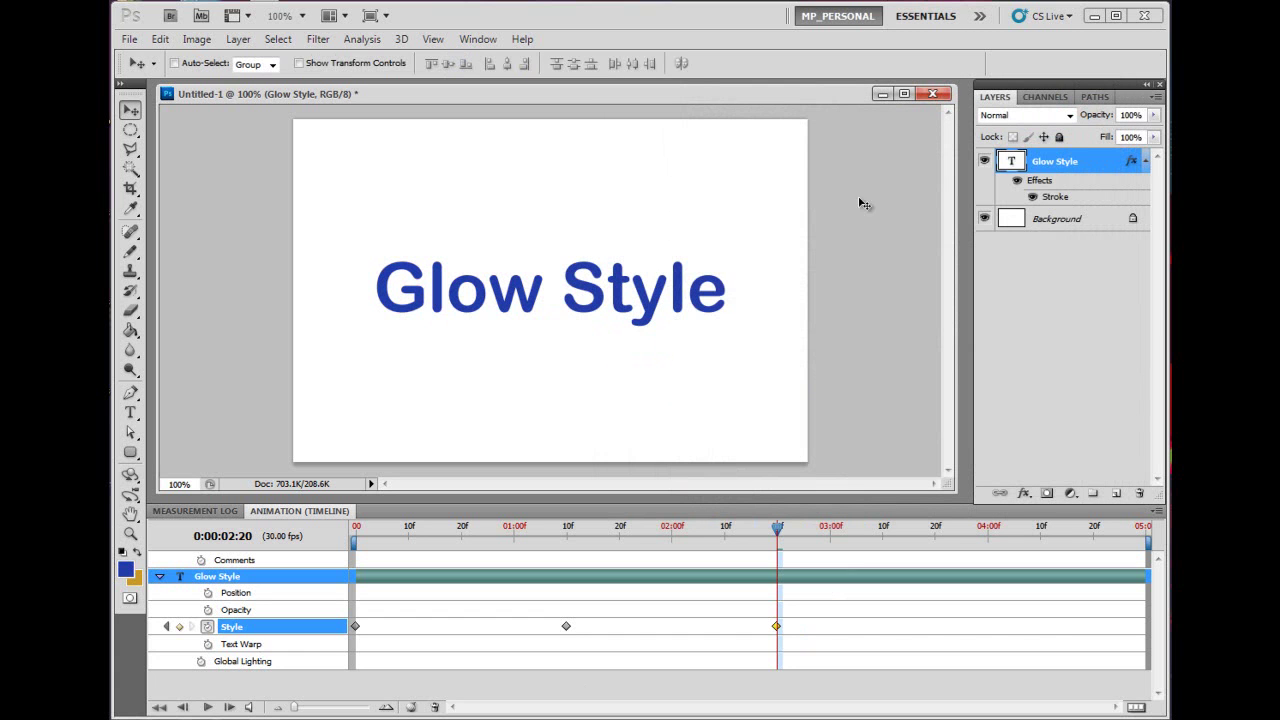
mouse_move(774, 531)
mouse_down()
mouse_move(357, 528)
mouse_move(507, 545)
mouse_move(782, 531)
mouse_up()
Step: Fill the Background layer with navy 121729 and scrub the glow animation against it
click(1050, 224)
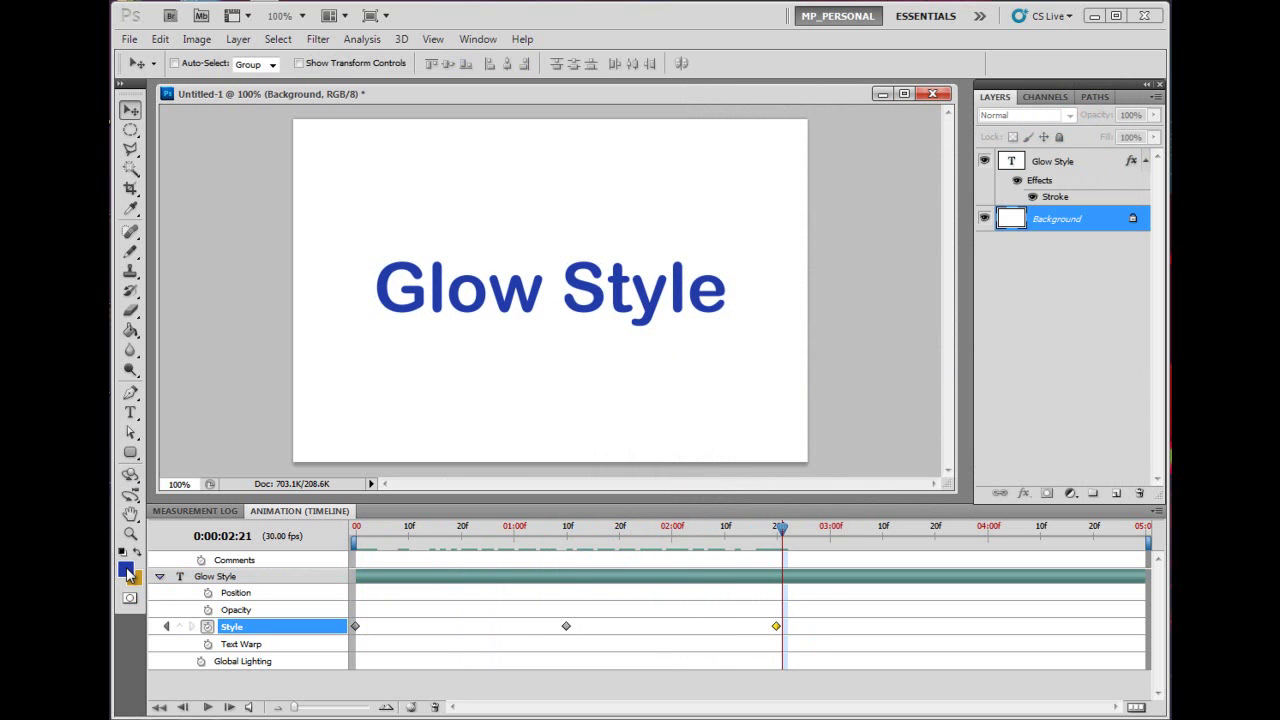
click(126, 570)
click(692, 434)
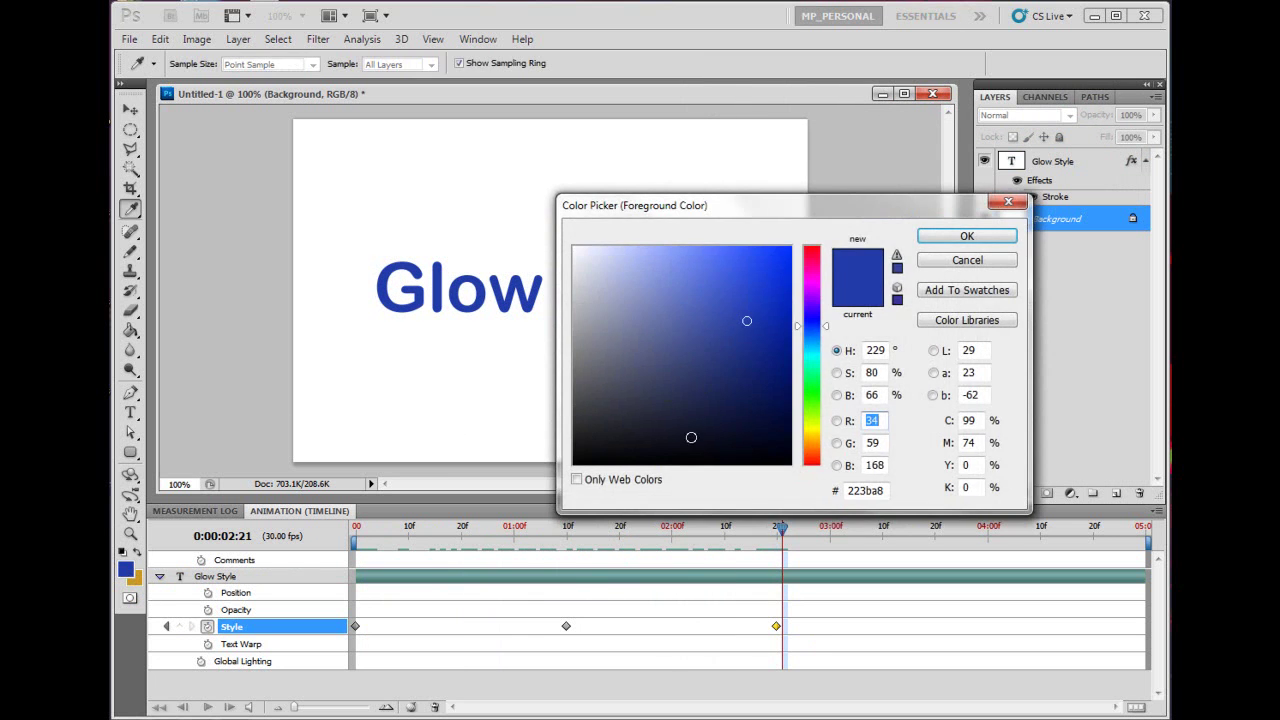
click(967, 237)
key(v)
key(alt+BackSpace)
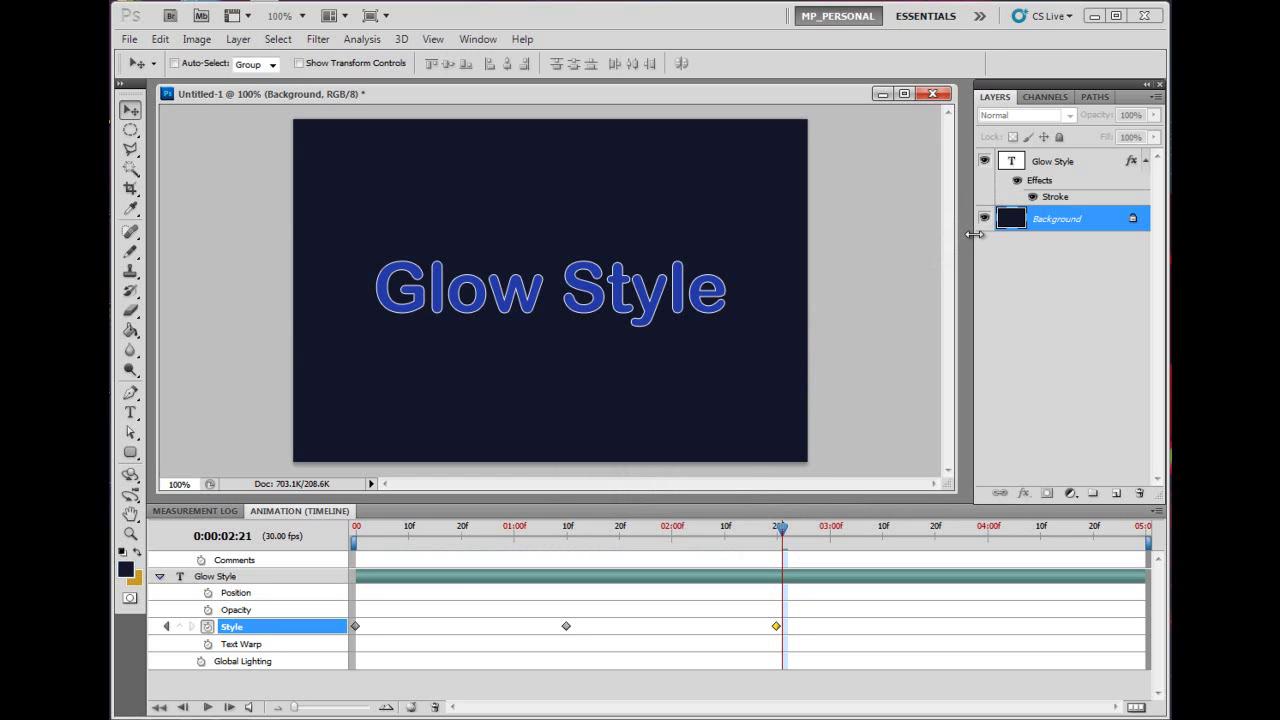
drag(358, 532, 798, 551)
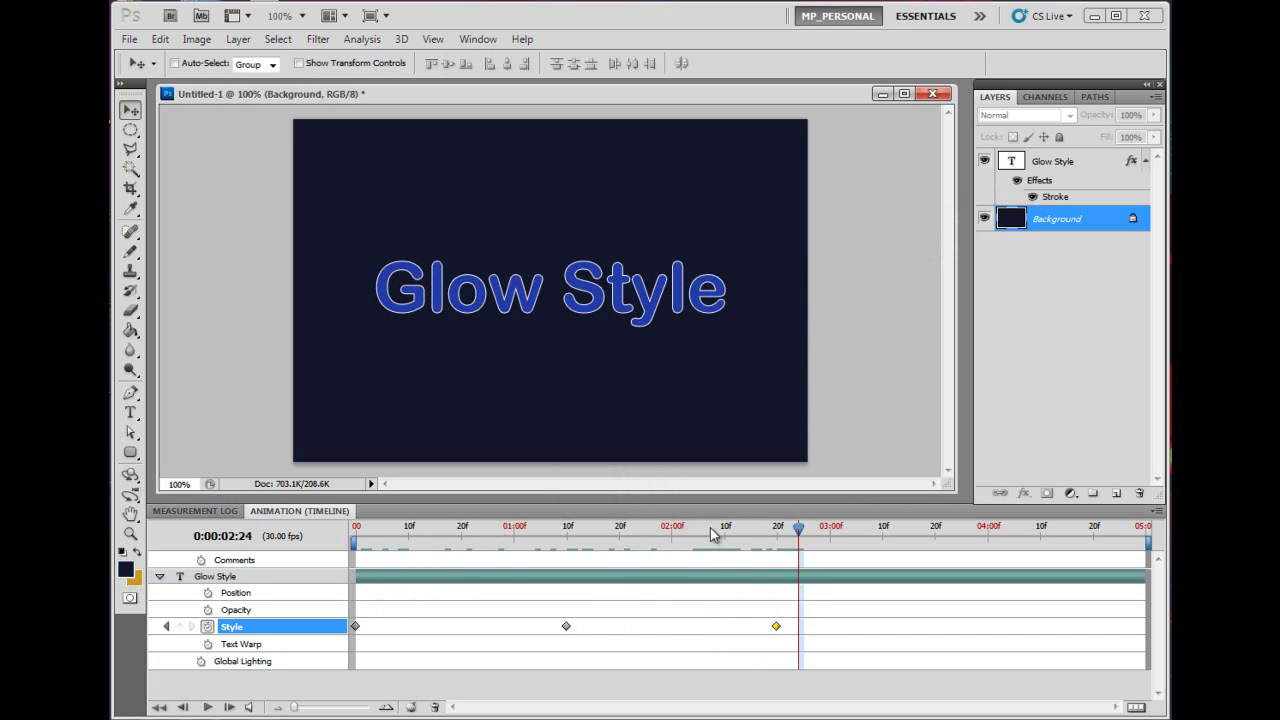
drag(716, 536, 316, 530)
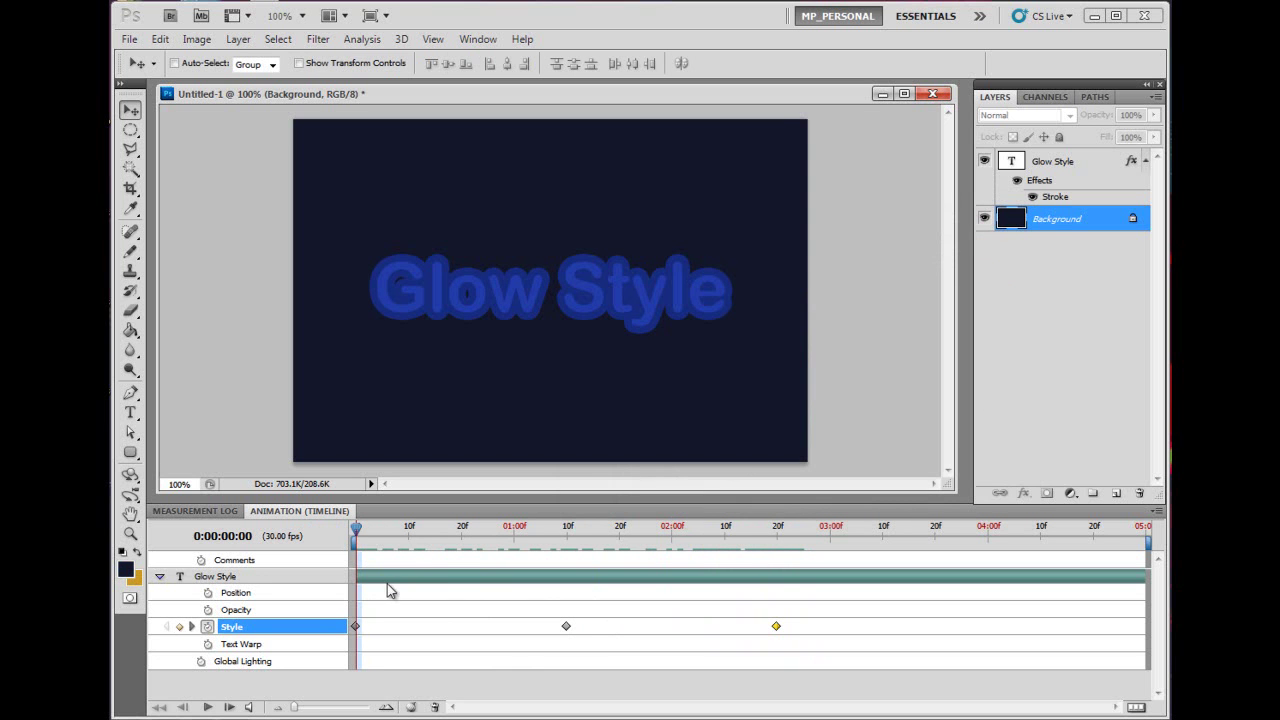
drag(362, 536, 527, 536)
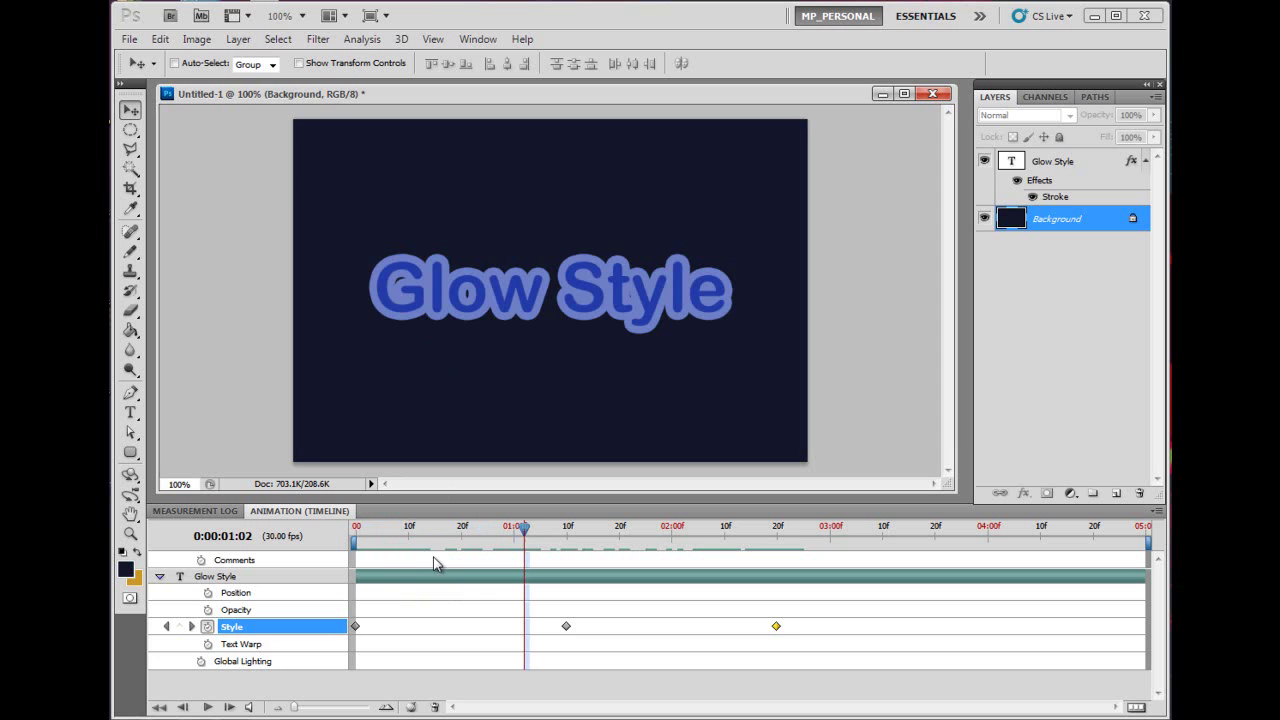
drag(358, 536, 287, 536)
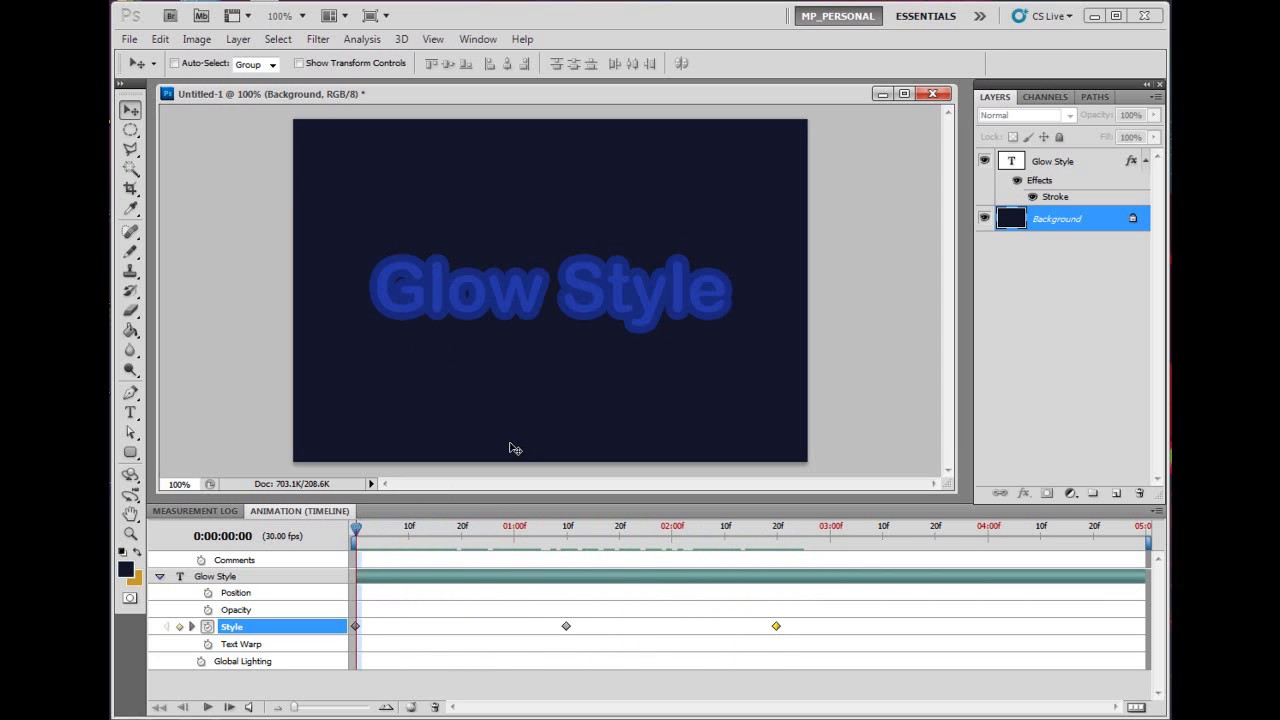
key(space)
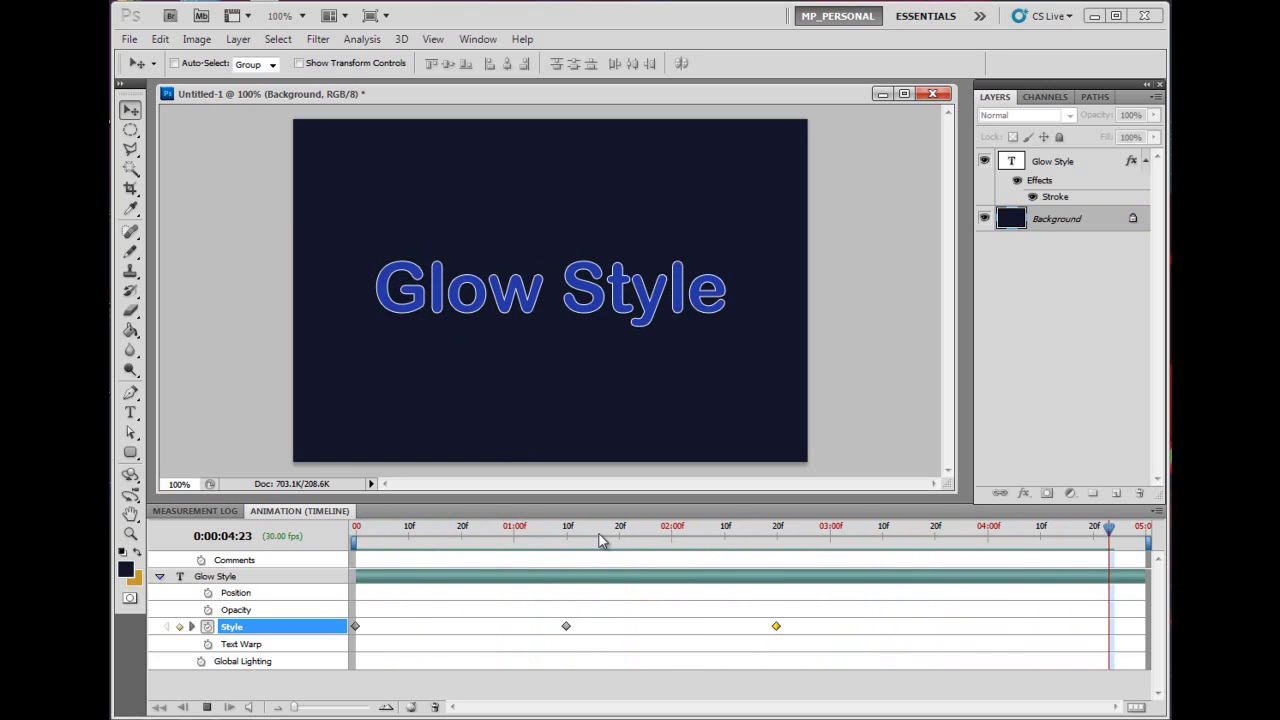
click(405, 536)
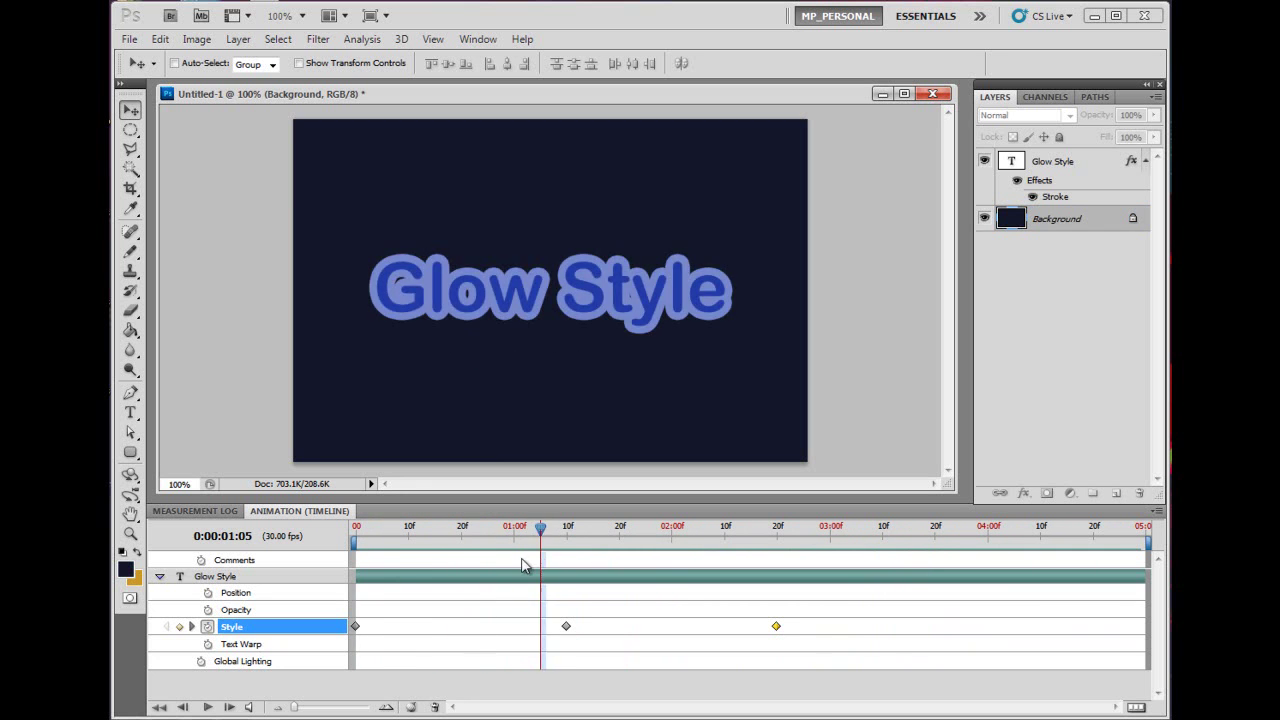
click(367, 533)
drag(367, 533, 777, 574)
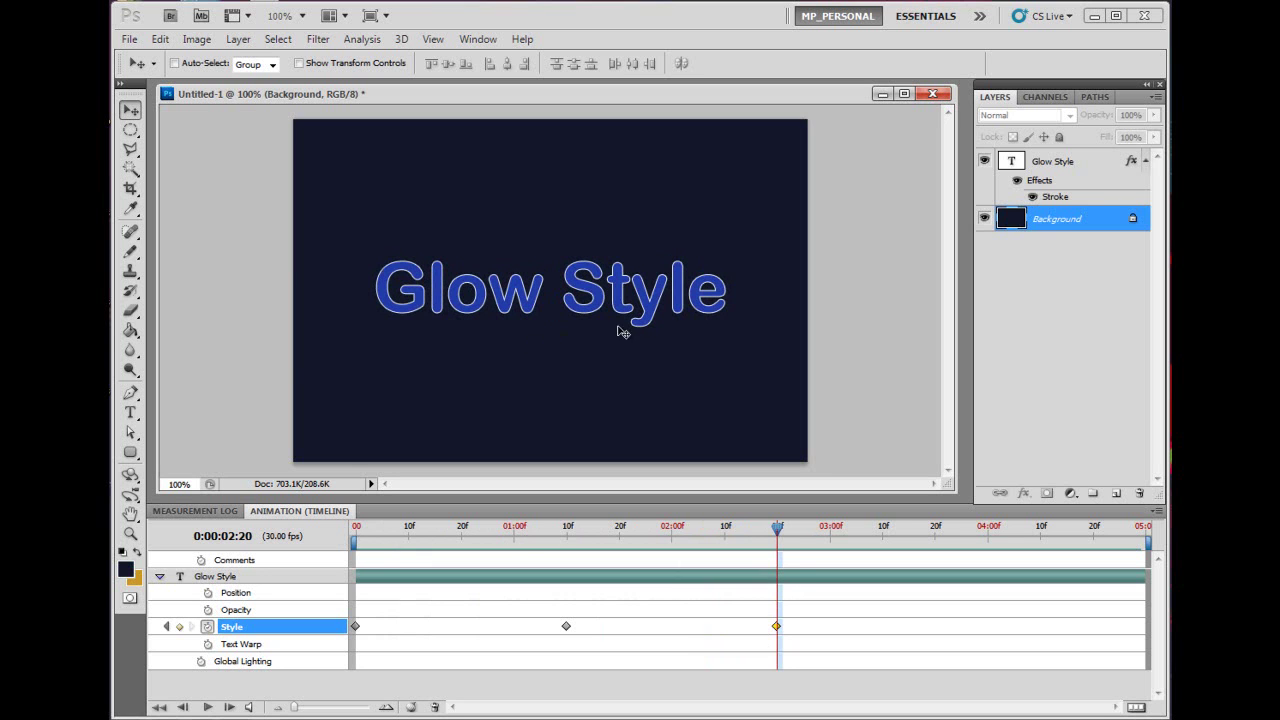
Step: Change the Glow Style stroke colour to dark navy 121729 and preview mid-animation
click(740, 595)
key(h)
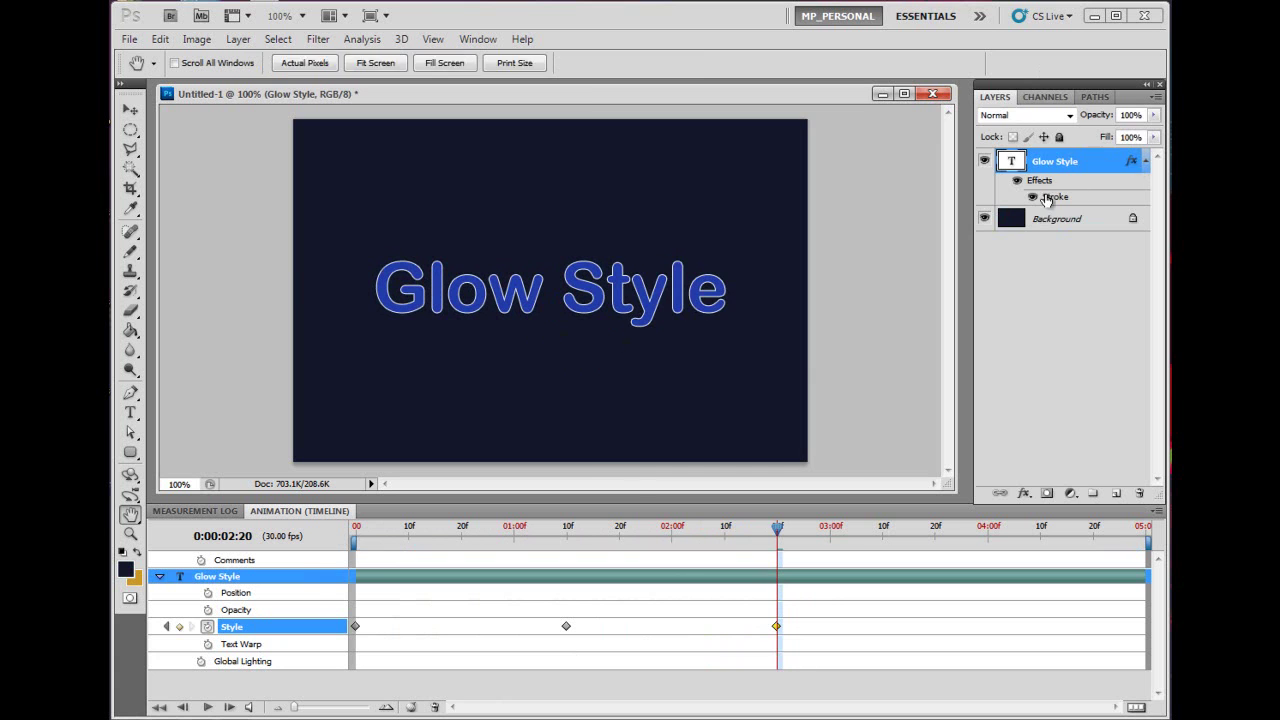
double_click(1047, 197)
click(670, 383)
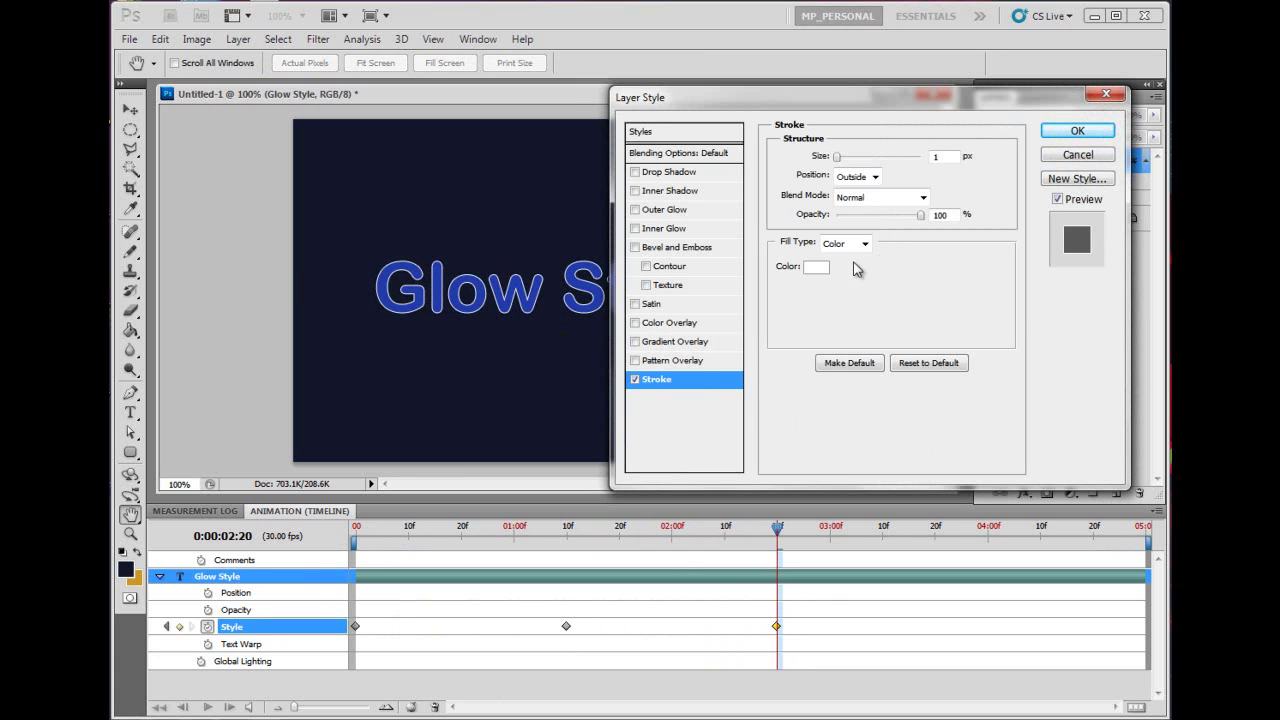
click(802, 269)
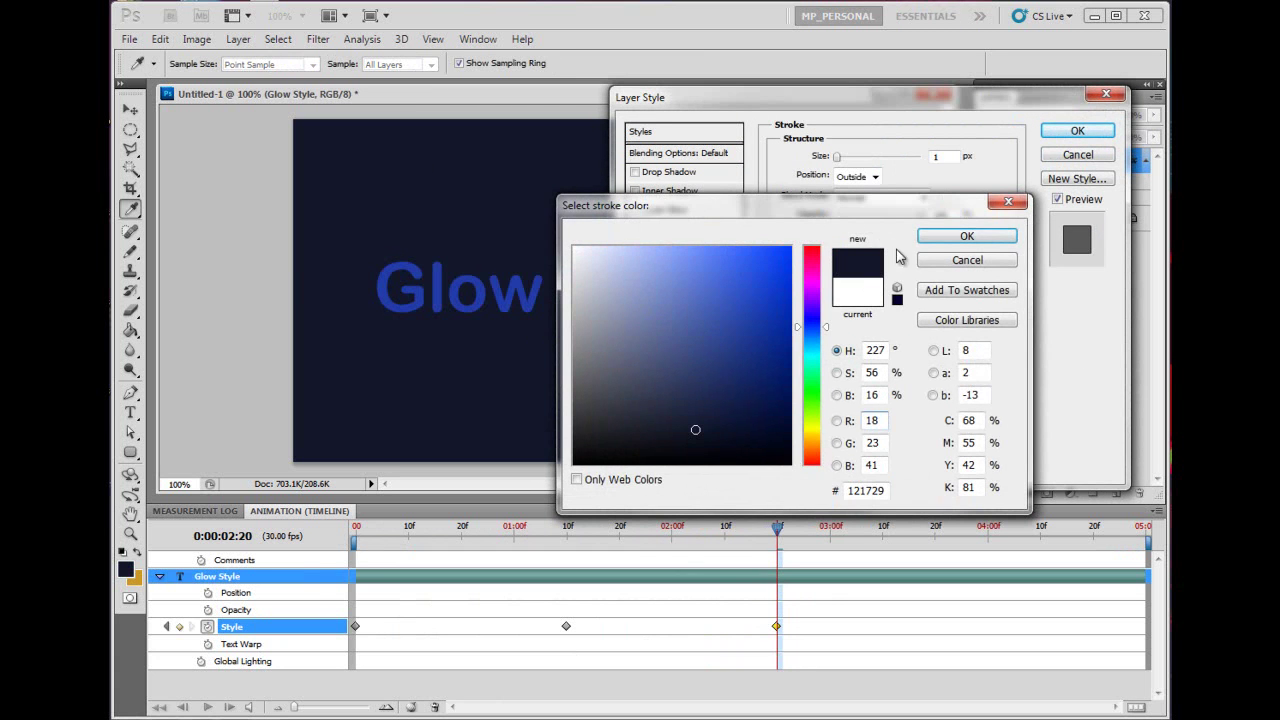
click(950, 240)
click(1077, 131)
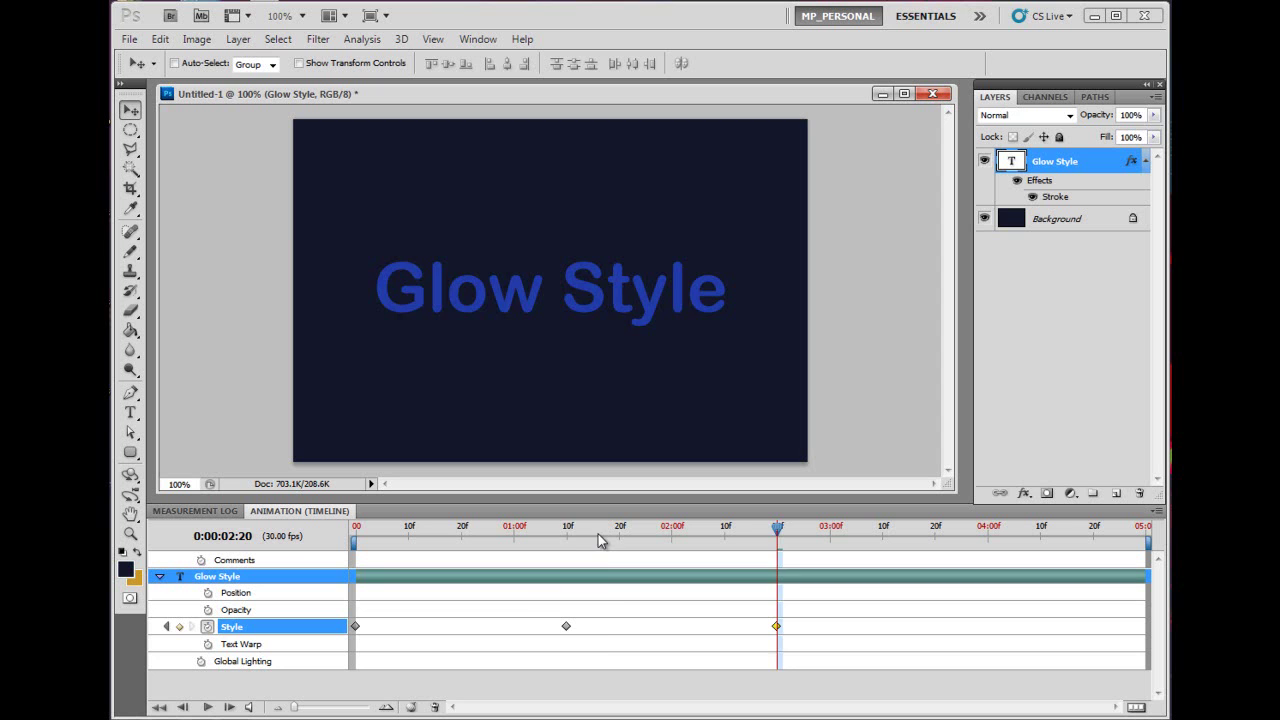
mouse_move(600, 532)
mouse_down()
mouse_move(551, 532)
mouse_move(780, 538)
mouse_up()
Step: Add a Color Overlay of muted blue 2c3f83 to Glow Style and scrub the timeline
double_click(1131, 161)
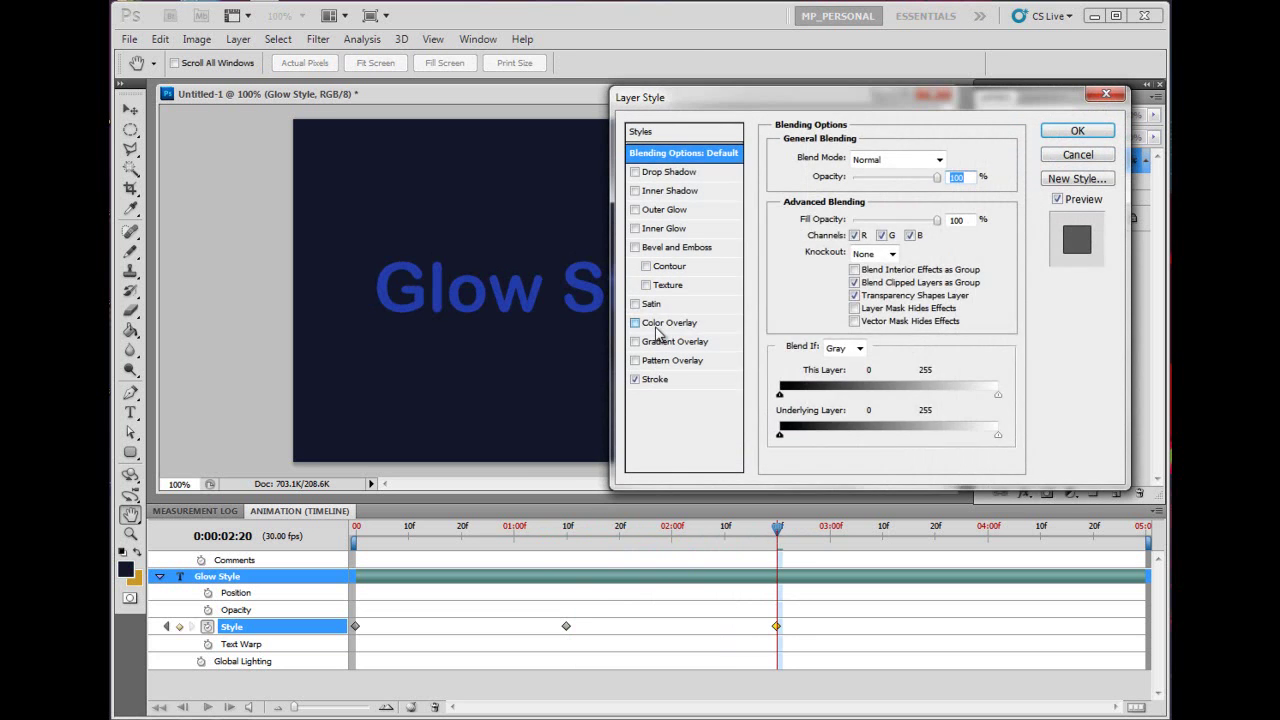
click(660, 323)
click(942, 164)
click(527, 354)
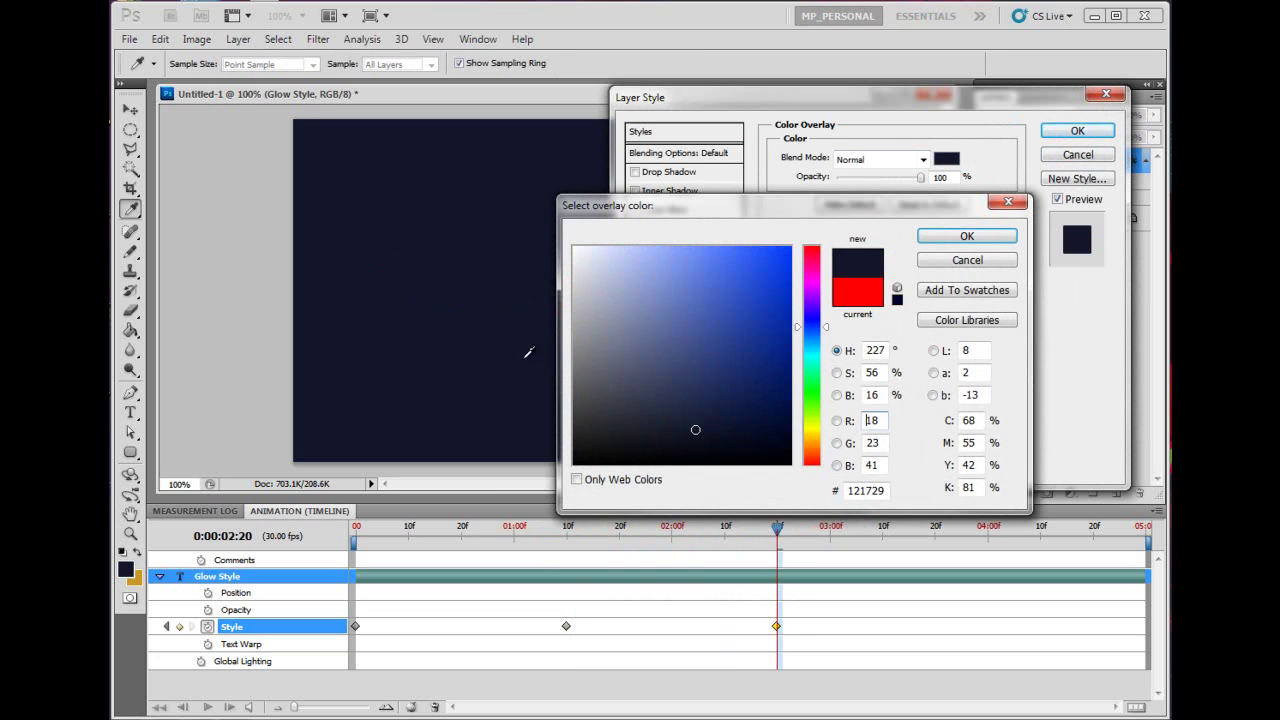
drag(675, 377, 717, 352)
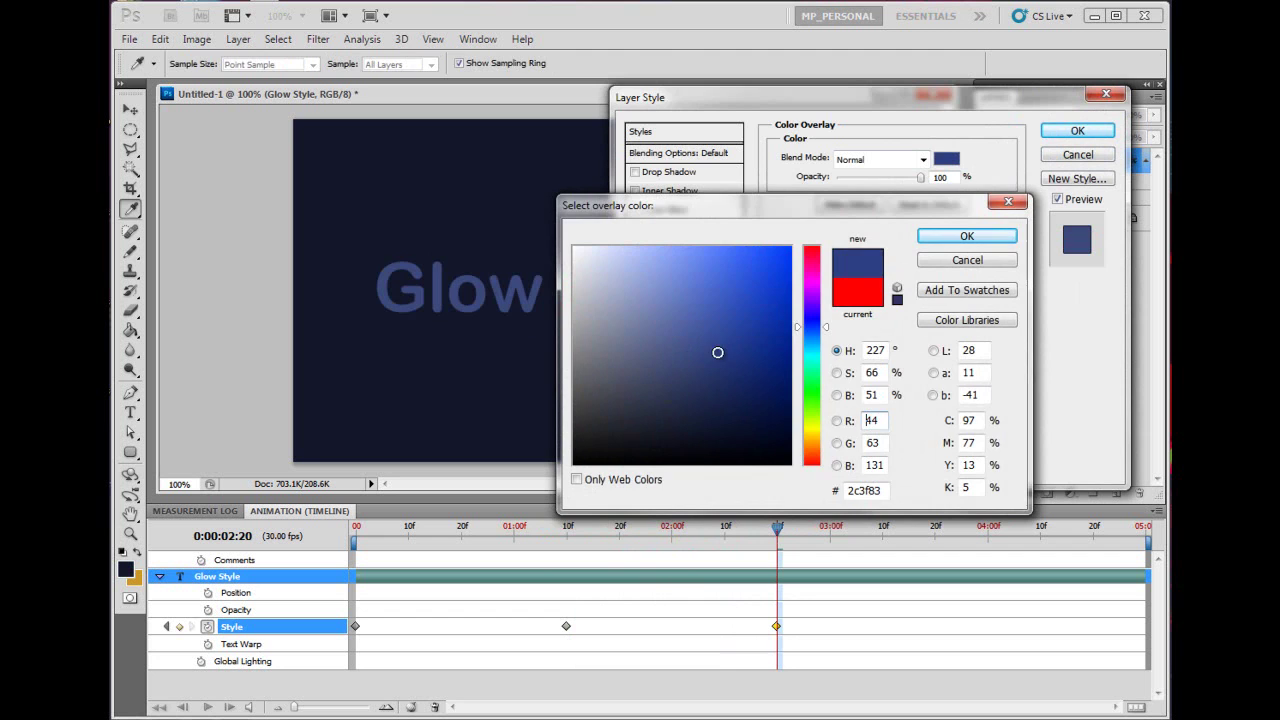
click(985, 237)
click(1078, 132)
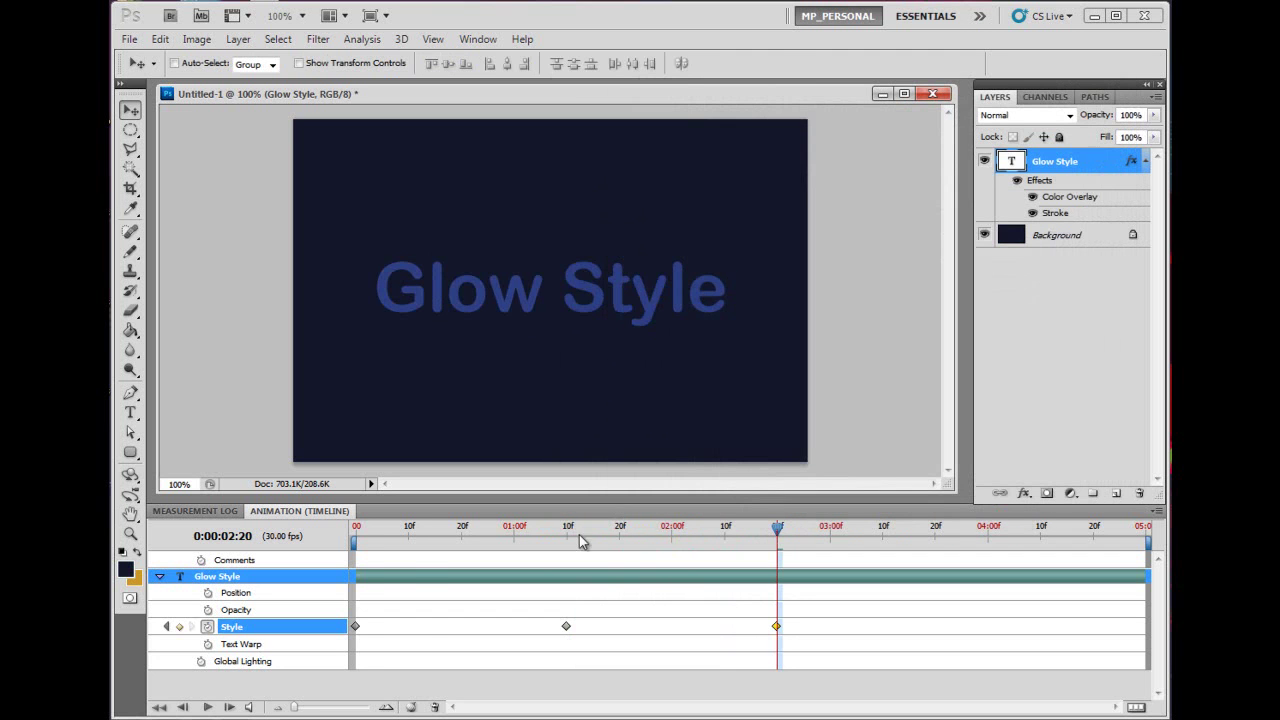
drag(583, 541, 345, 565)
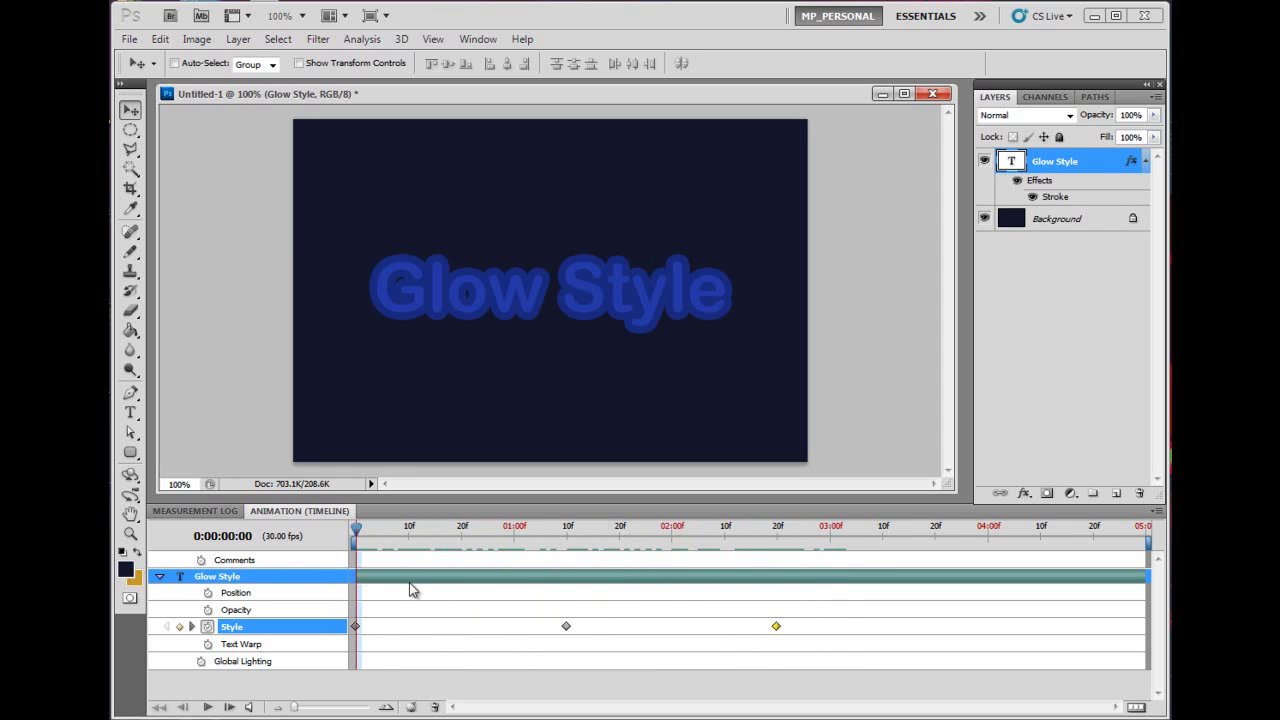
Step: Play the animation, then select and trial-move the Style keyframes earlier, undoing the move
key(space)
key(Delete)
drag(849, 608, 466, 660)
mouse_move(778, 631)
mouse_down()
mouse_move(751, 633)
mouse_move(776, 638)
mouse_up()
drag(848, 613, 305, 660)
drag(777, 625, 430, 630)
key(ctrl+z)
Step: Shift the Style keyframes toward the start, to about 18f and 01:06, and play back
click(879, 620)
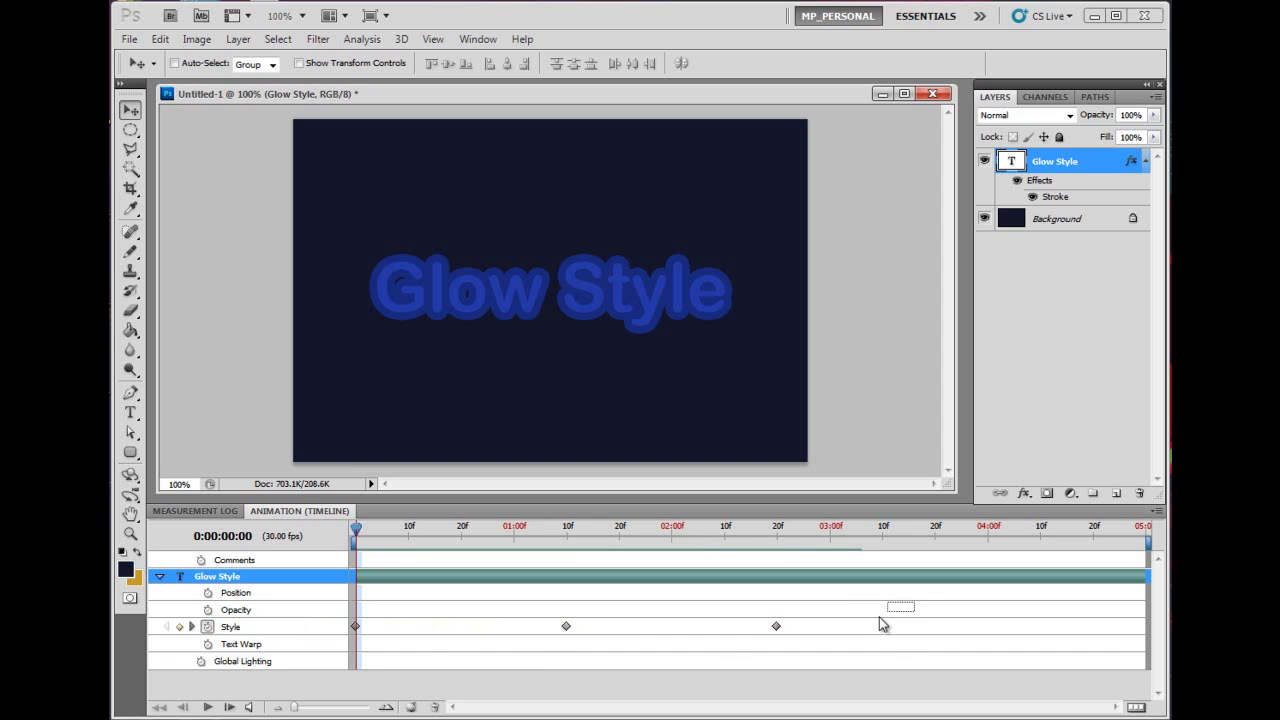
drag(879, 617, 325, 655)
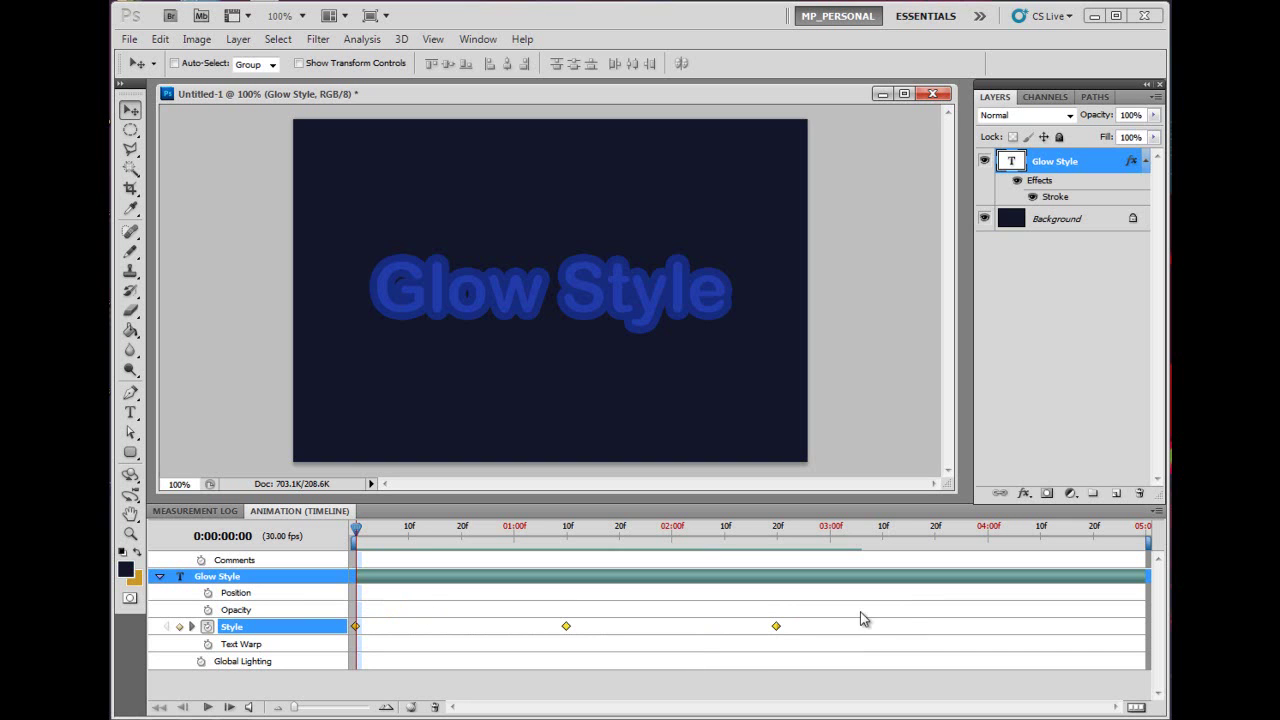
drag(897, 602, 345, 655)
drag(777, 627, 549, 643)
key(space)
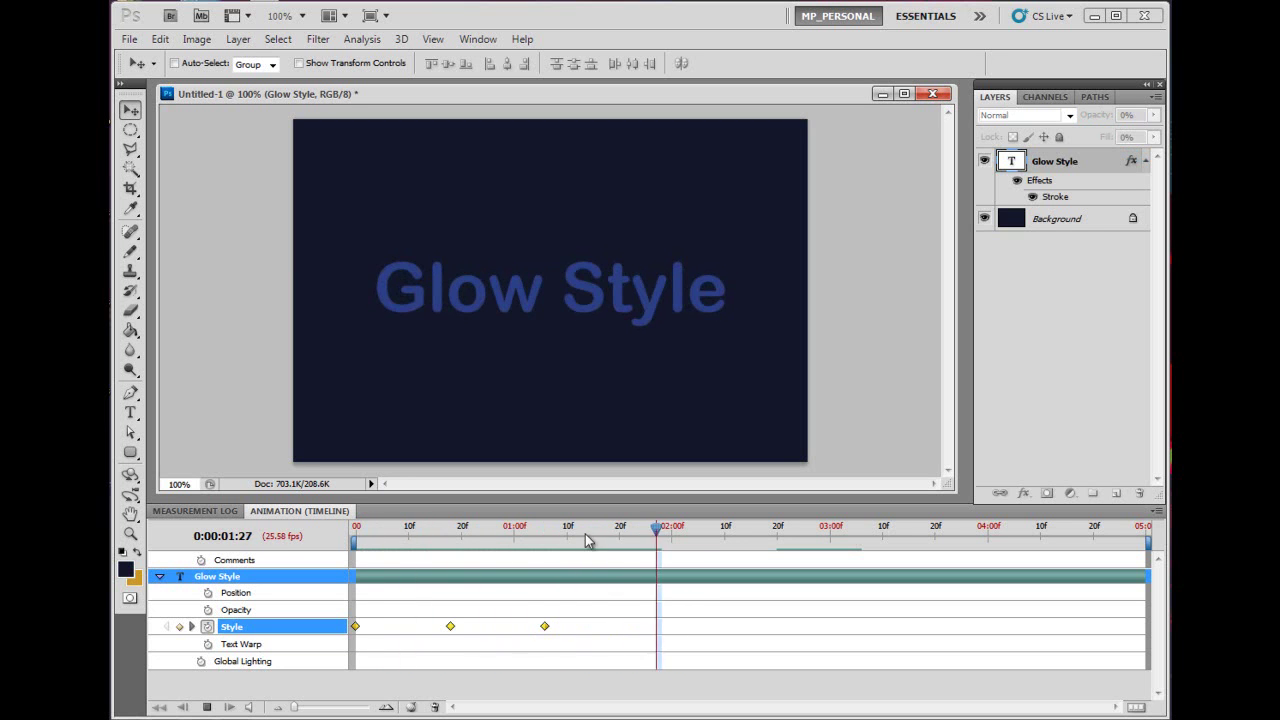
key(space)
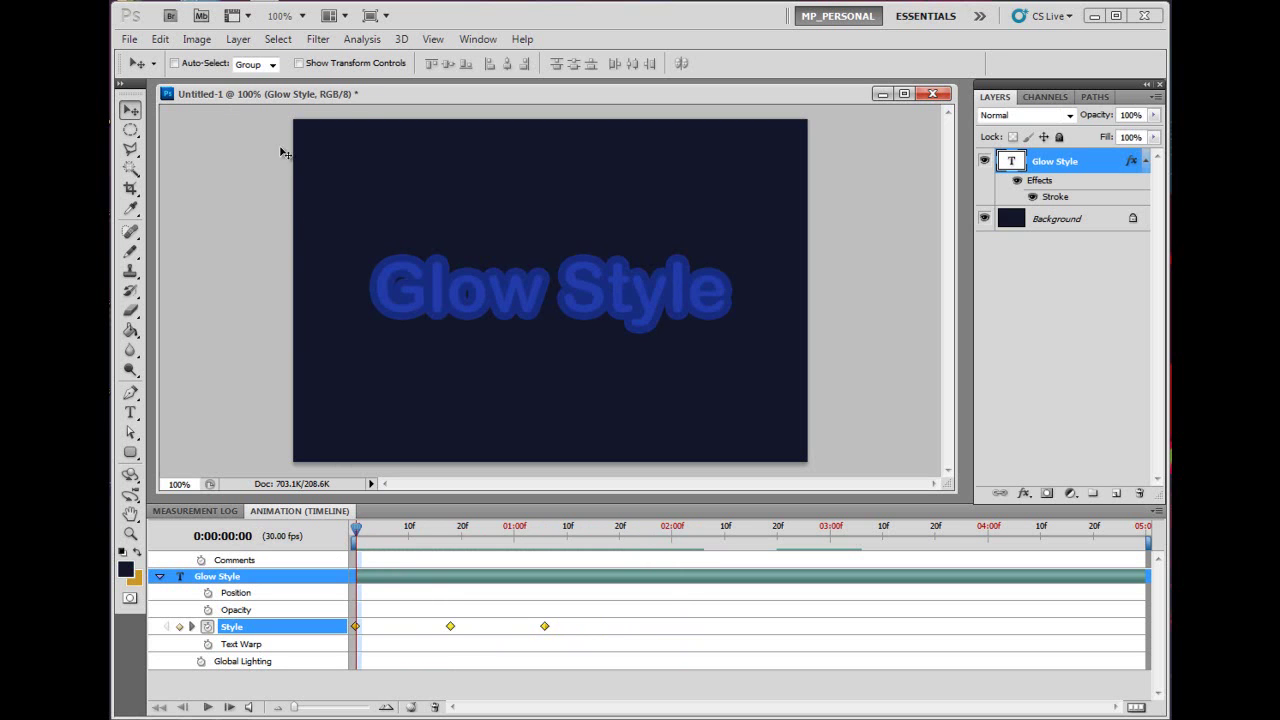
Step: In Render Video, name the output Glow_Style_Title.mov and save it to the Desktop
click(130, 39)
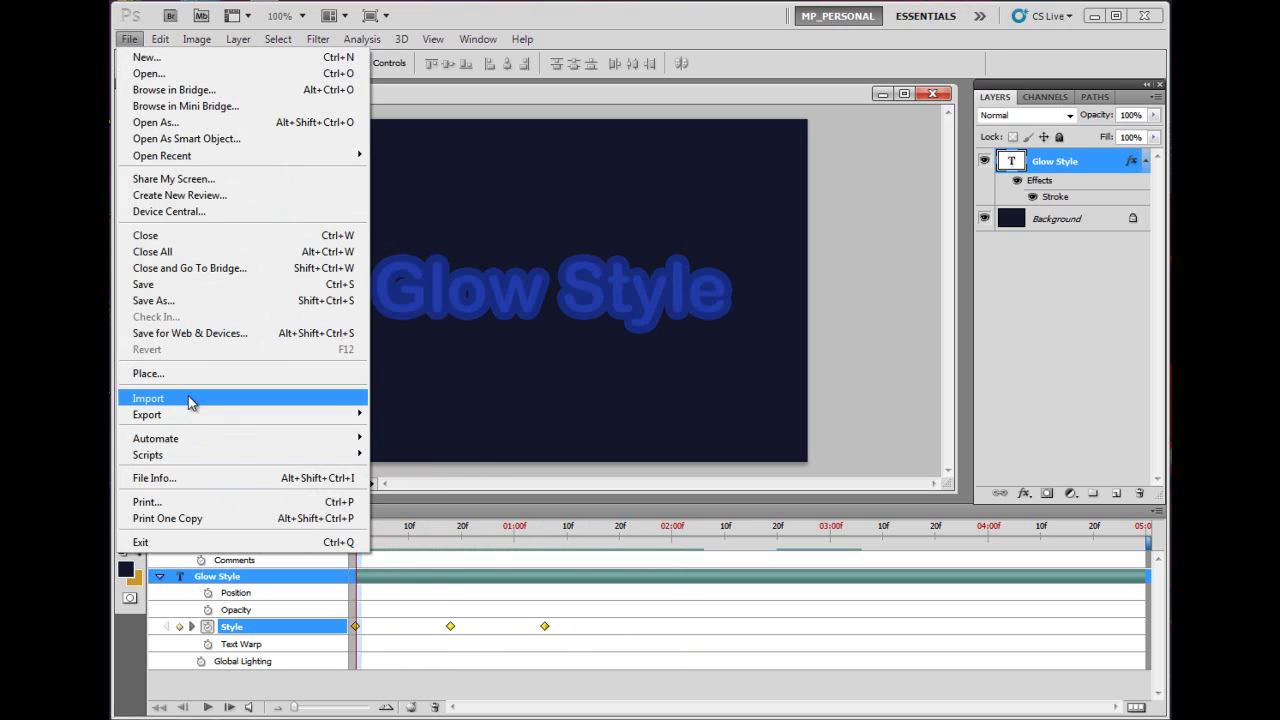
mouse_move(180, 421)
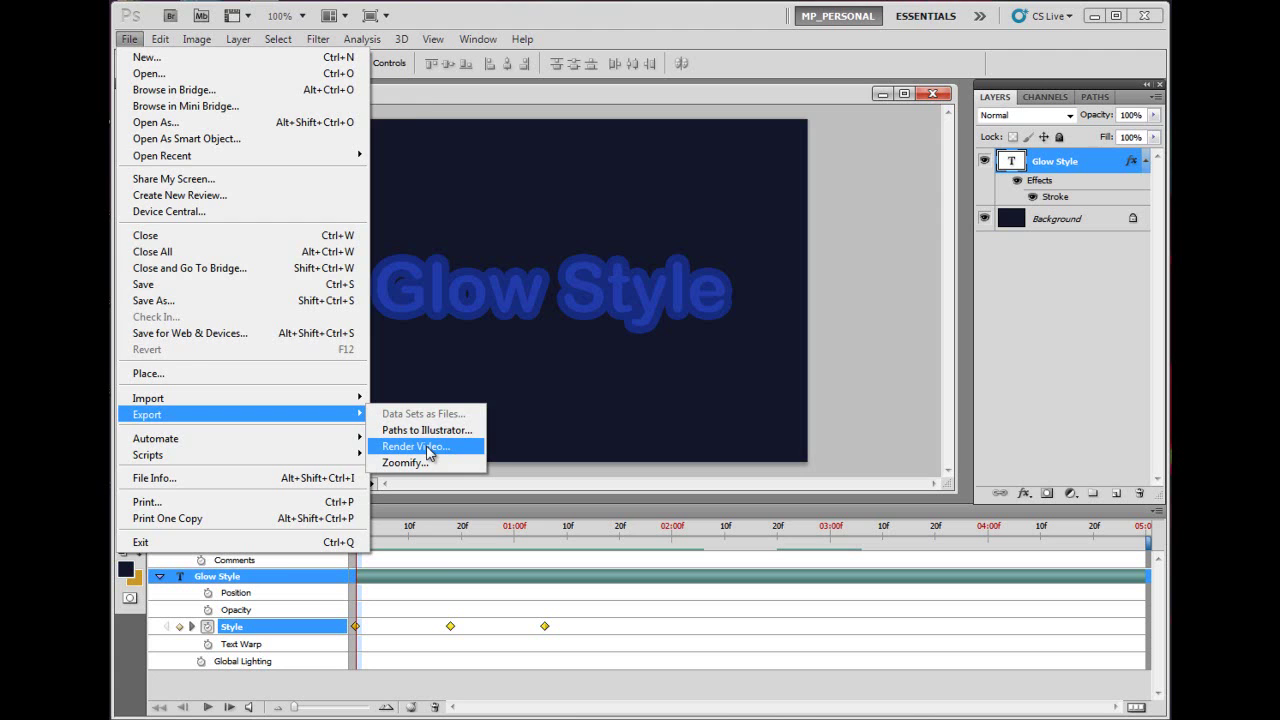
click(420, 447)
mouse_move(725, 104)
mouse_down()
mouse_move(704, 73)
mouse_move(717, 94)
mouse_up()
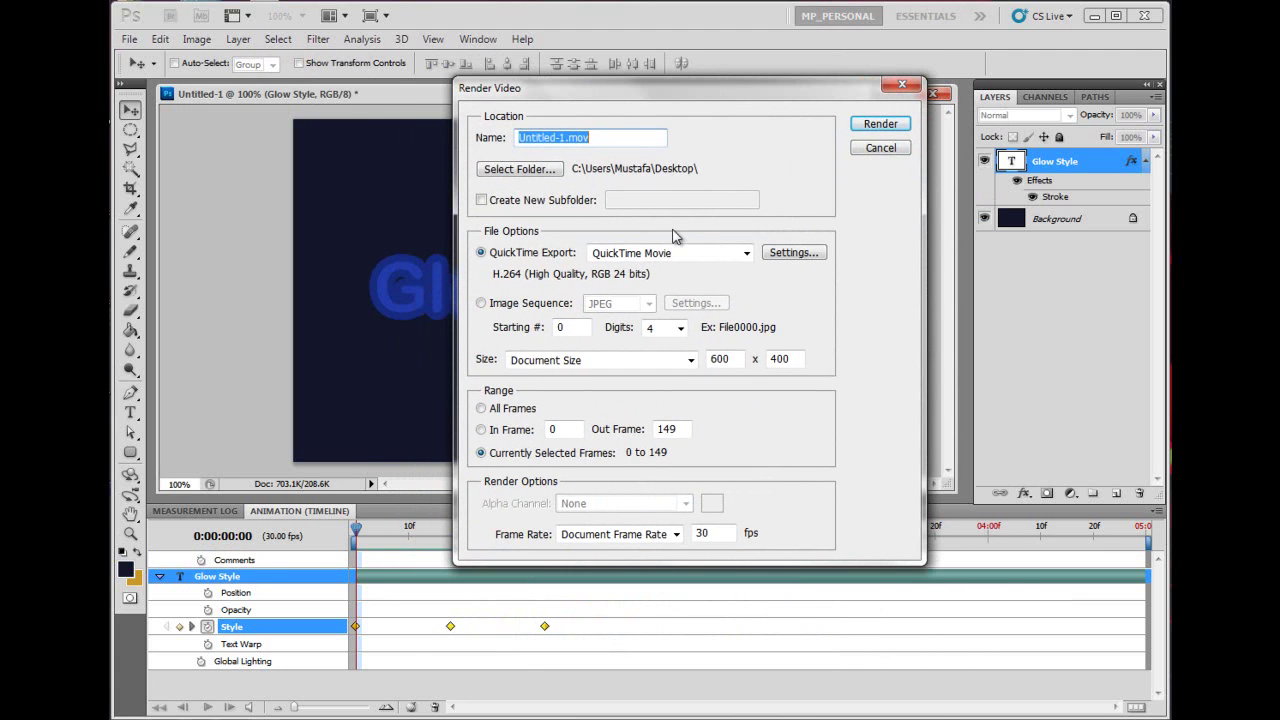
double_click(621, 137)
text(Glow_Style_T)
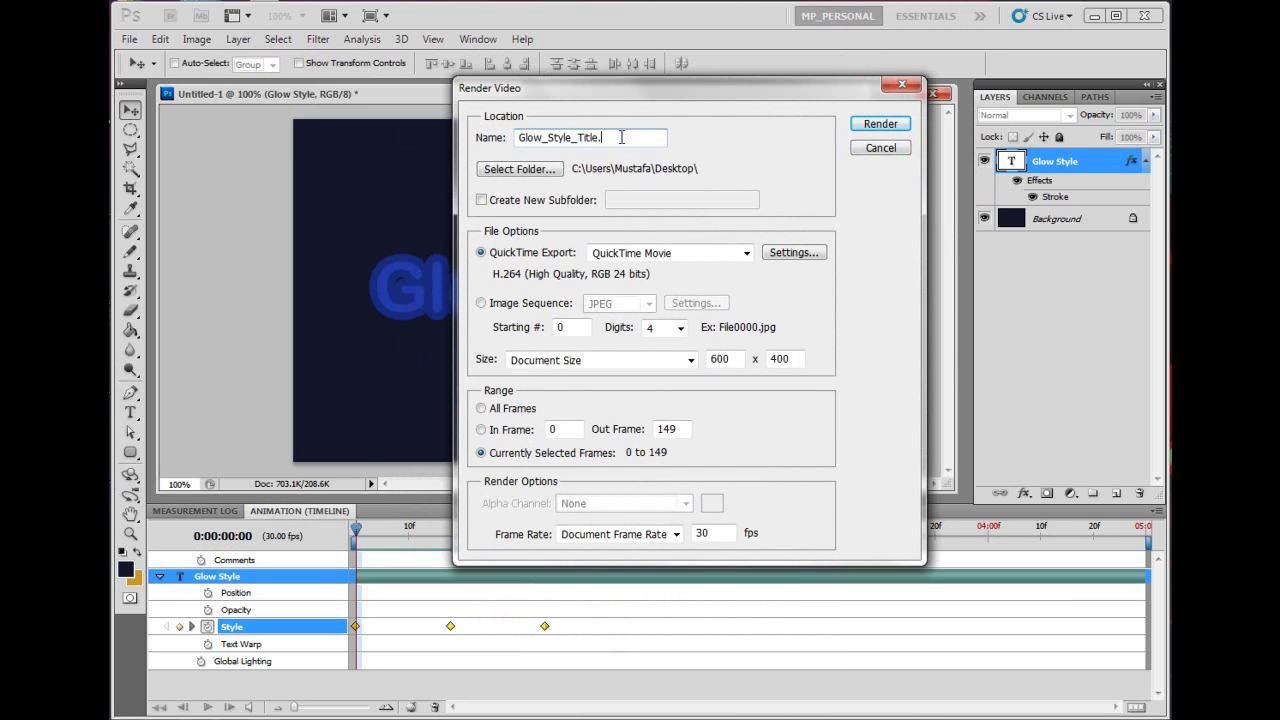
click(525, 170)
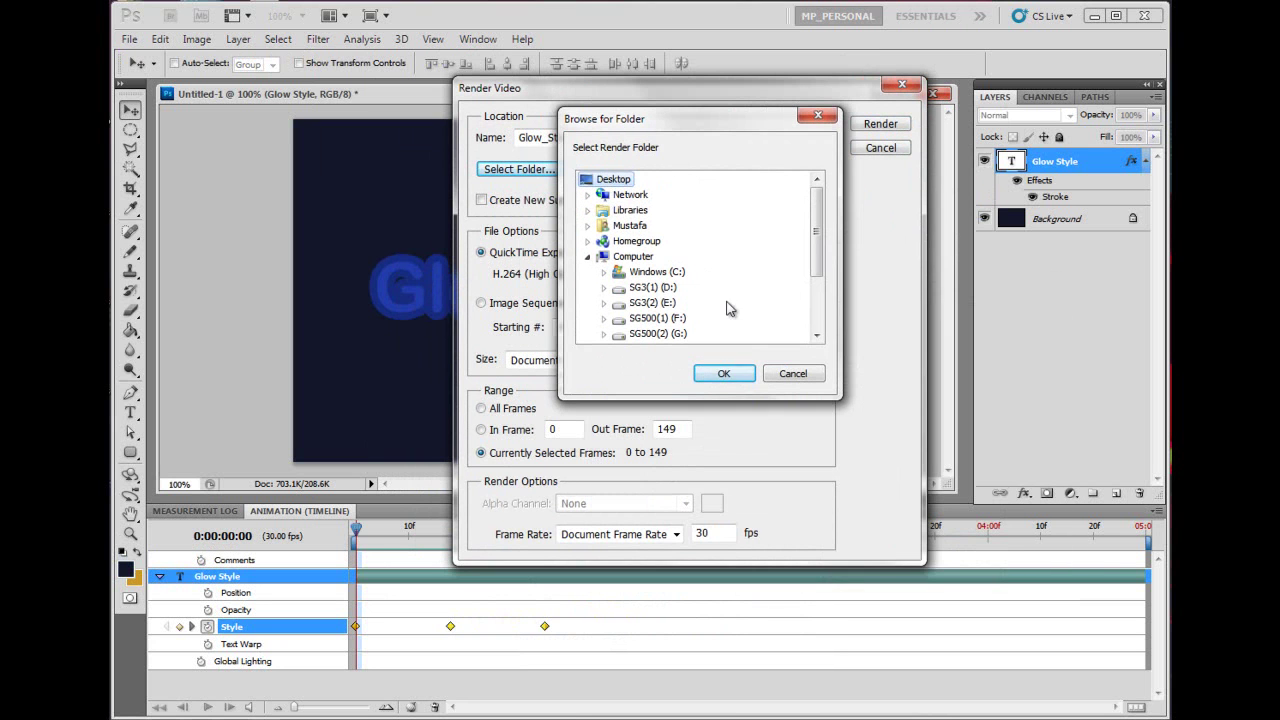
click(724, 373)
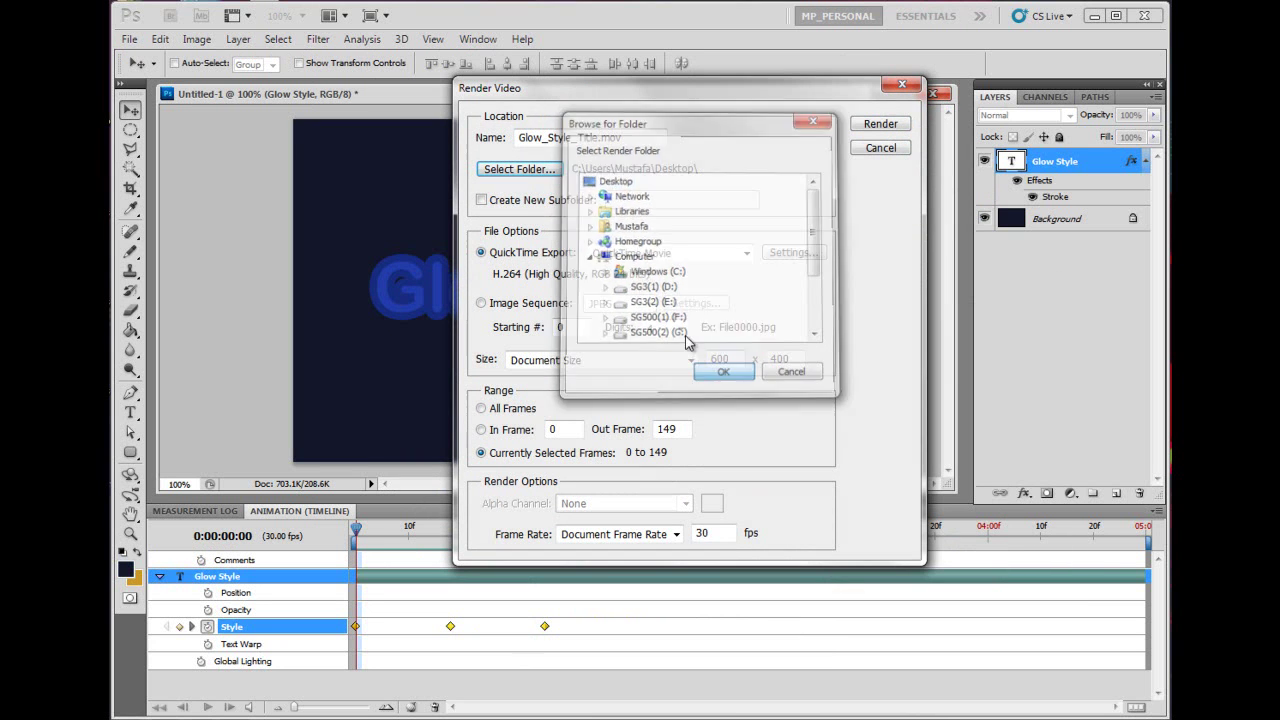
drag(774, 97, 776, 87)
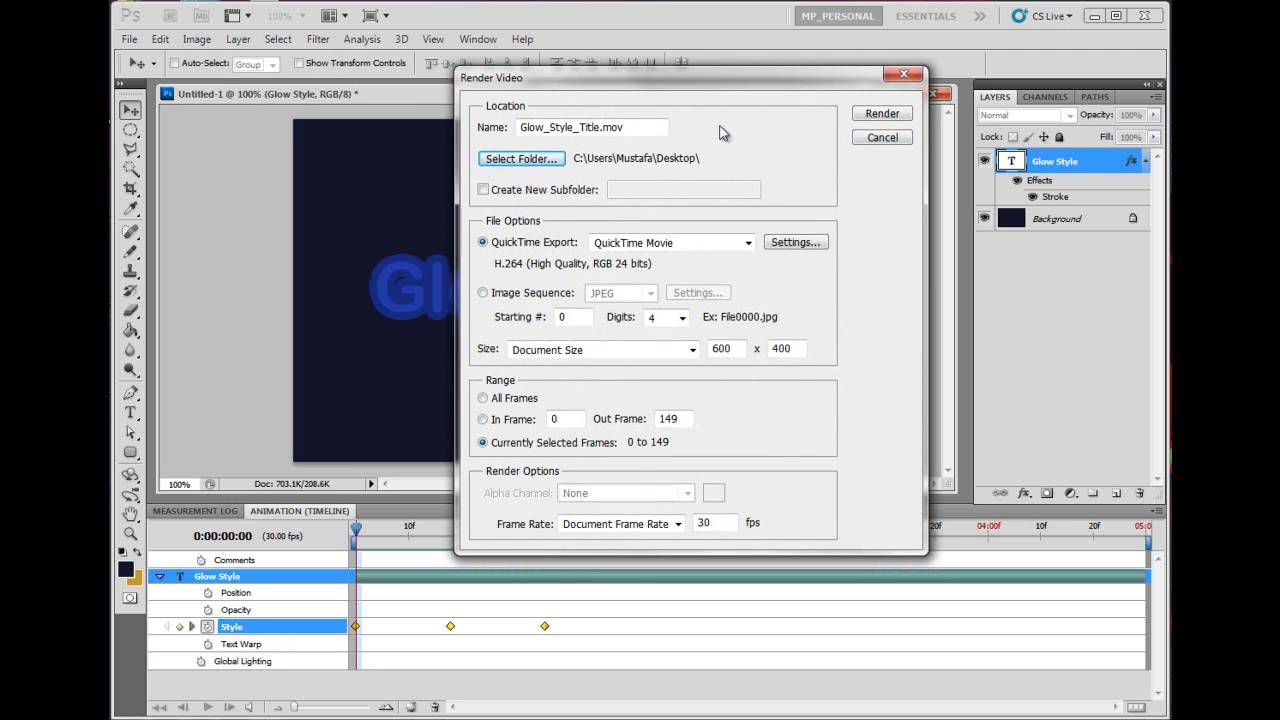
click(680, 243)
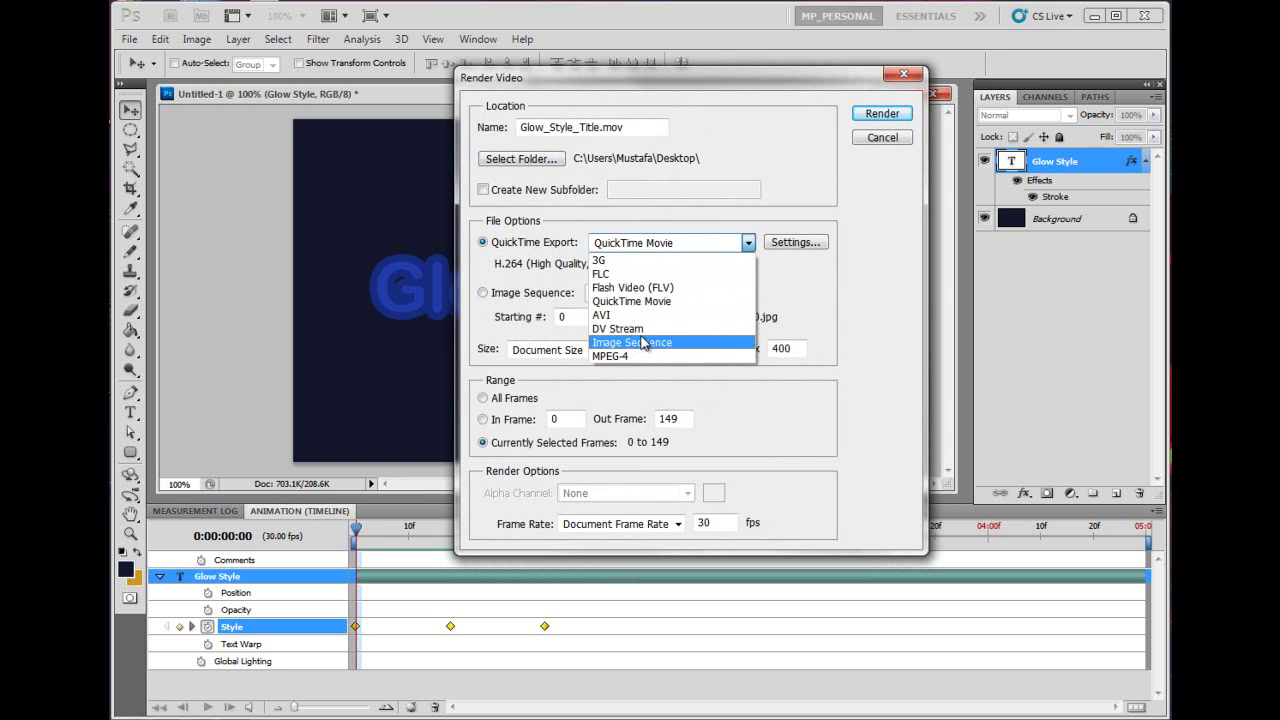
Step: Set the QuickTime compression to Animation at Best quality, RGBA 32 bits with straight unmatted alpha
click(713, 245)
click(793, 243)
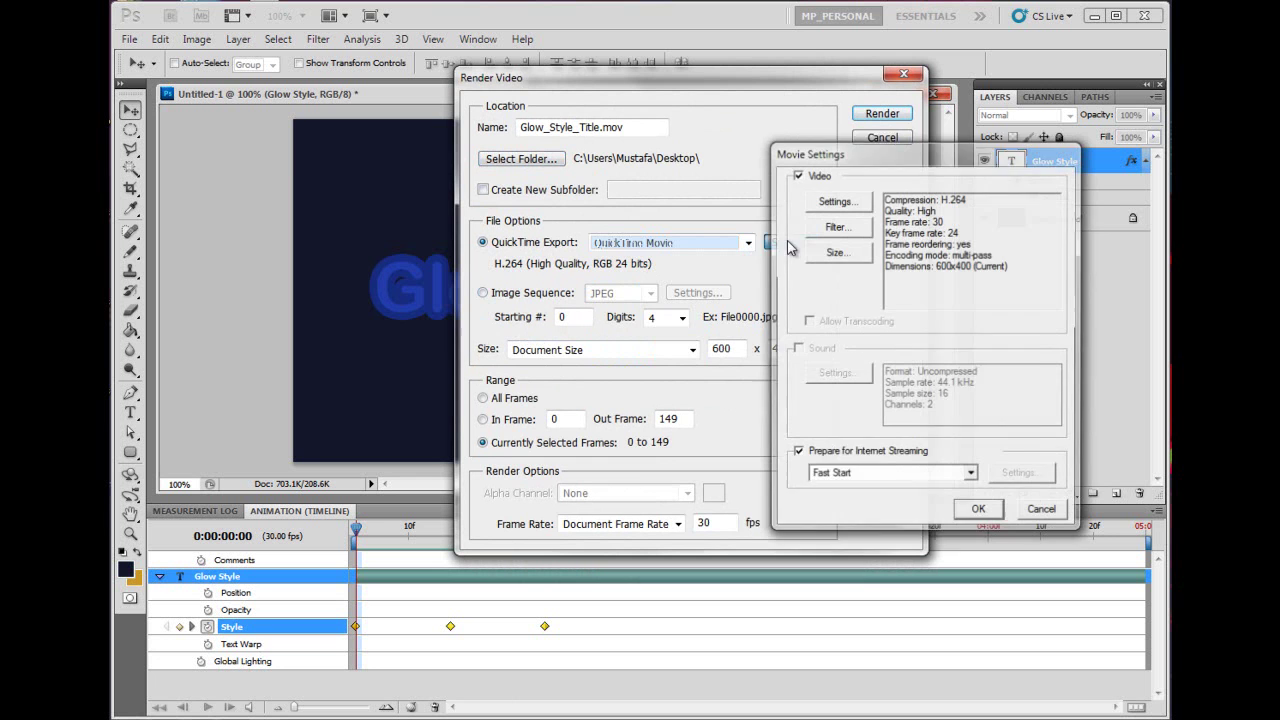
drag(927, 162, 781, 160)
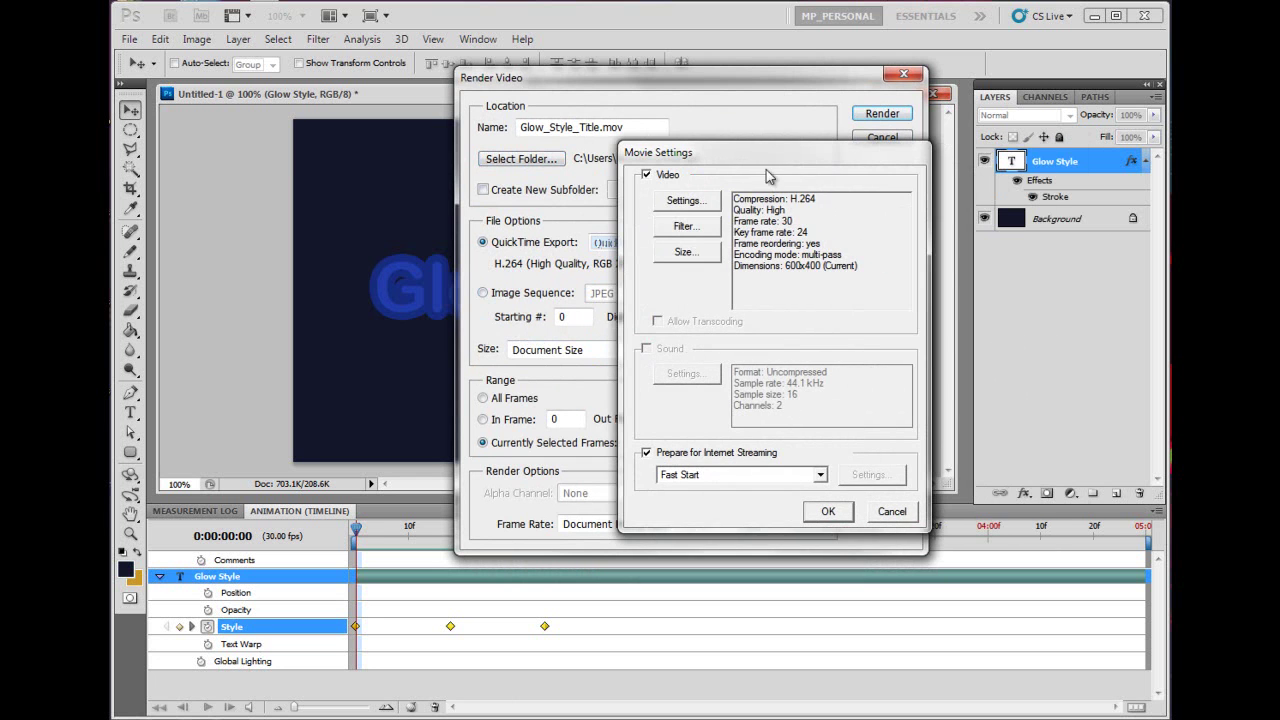
click(688, 200)
click(886, 161)
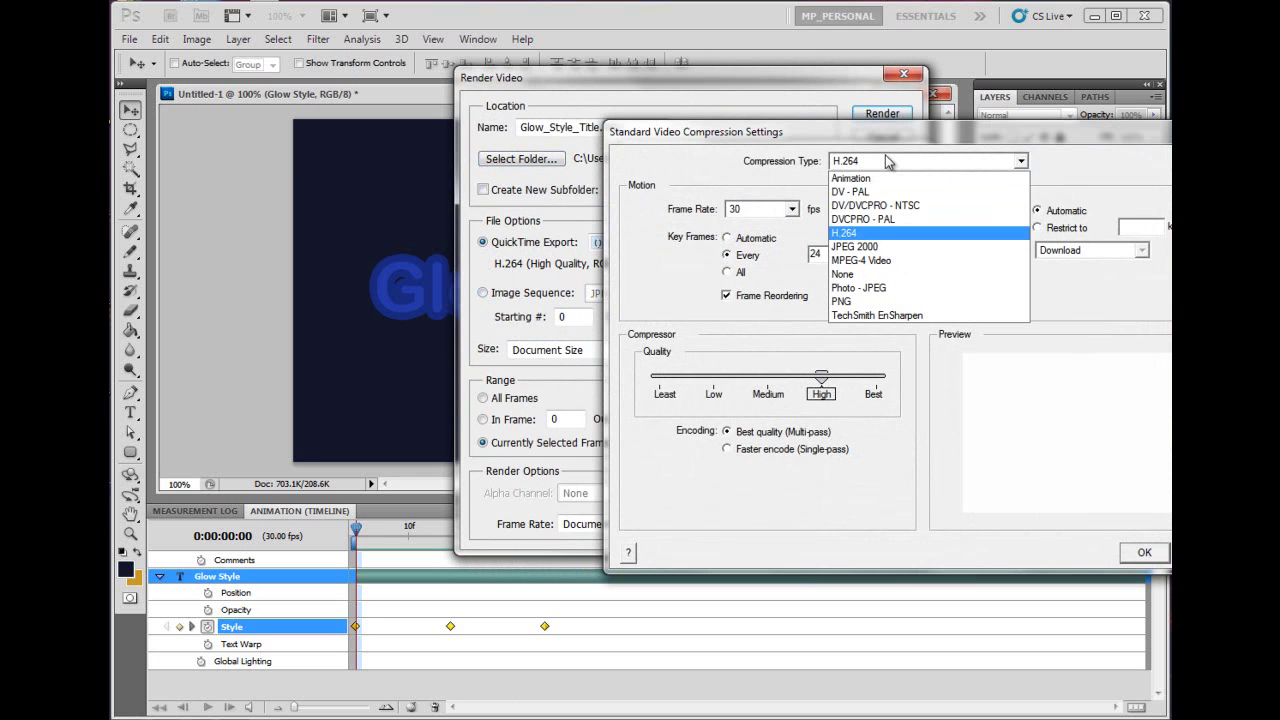
click(852, 178)
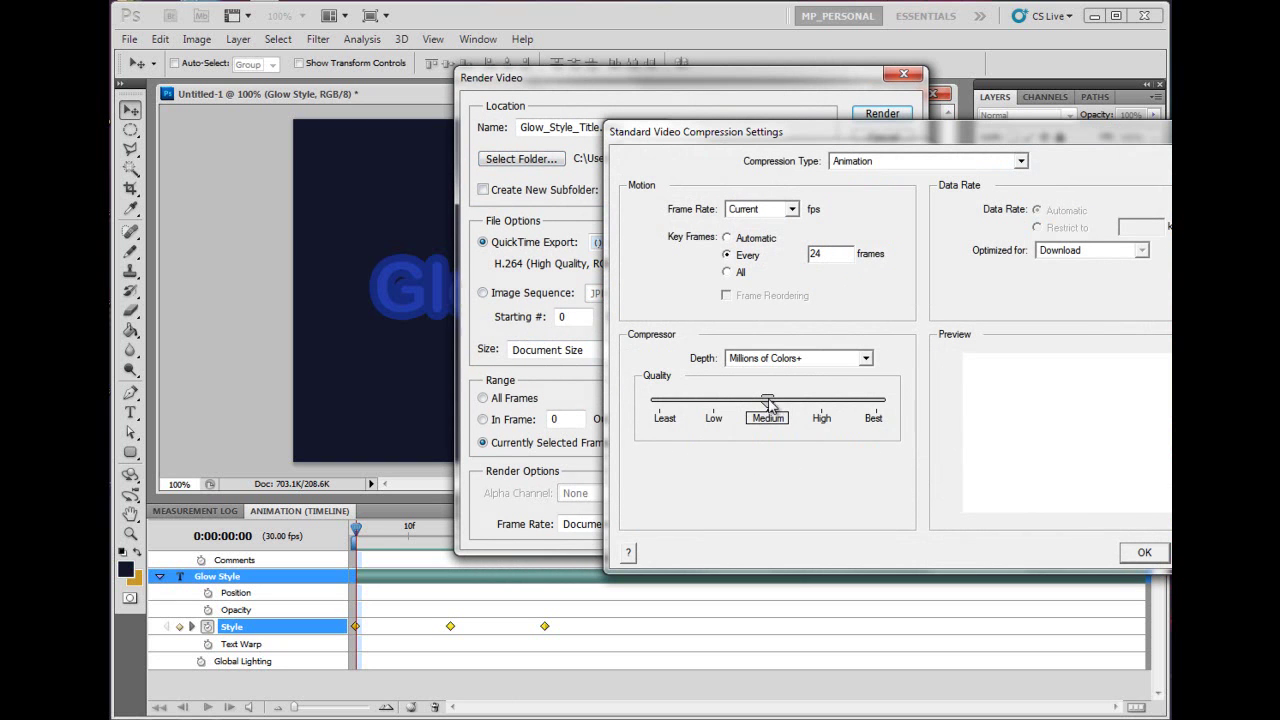
drag(768, 403, 888, 410)
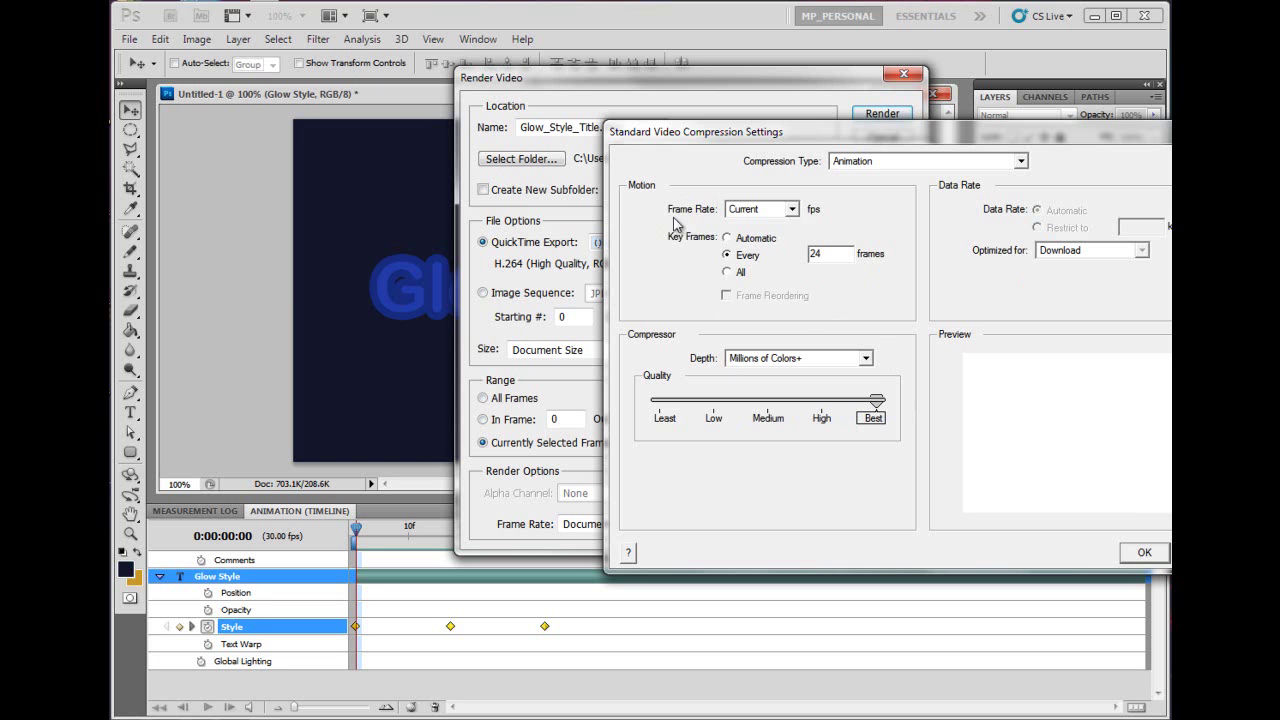
click(1143, 555)
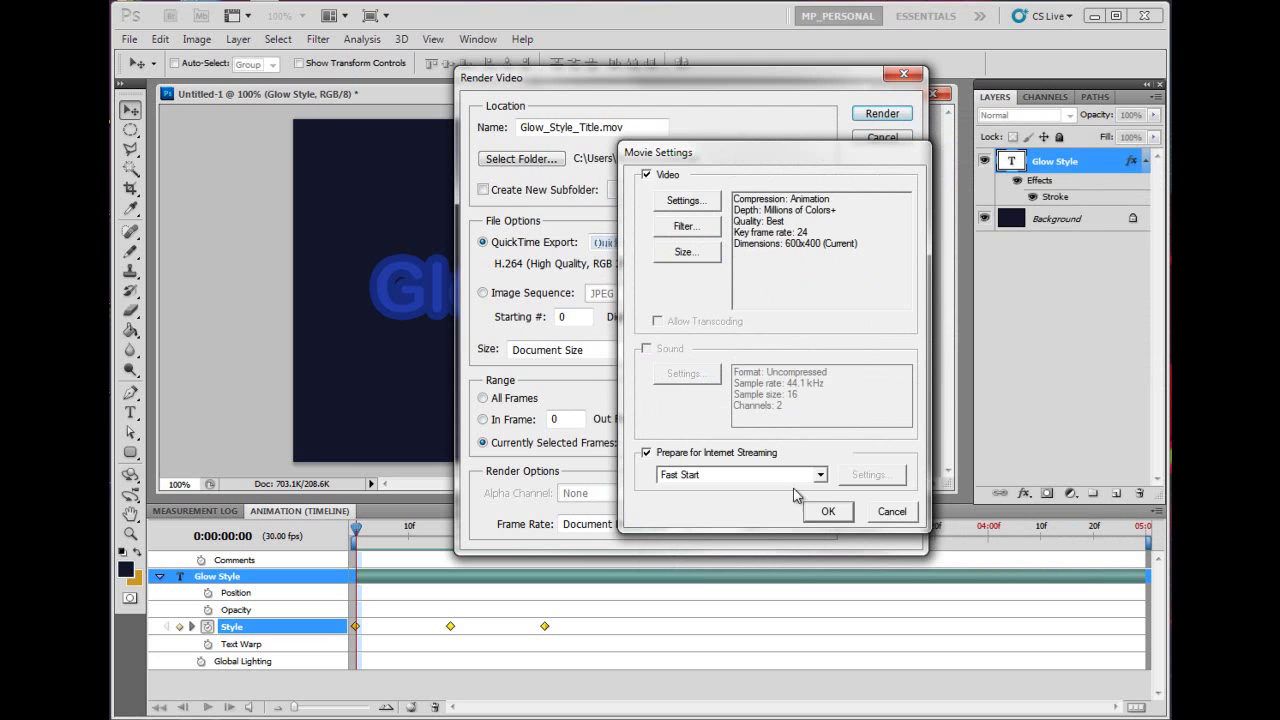
click(828, 512)
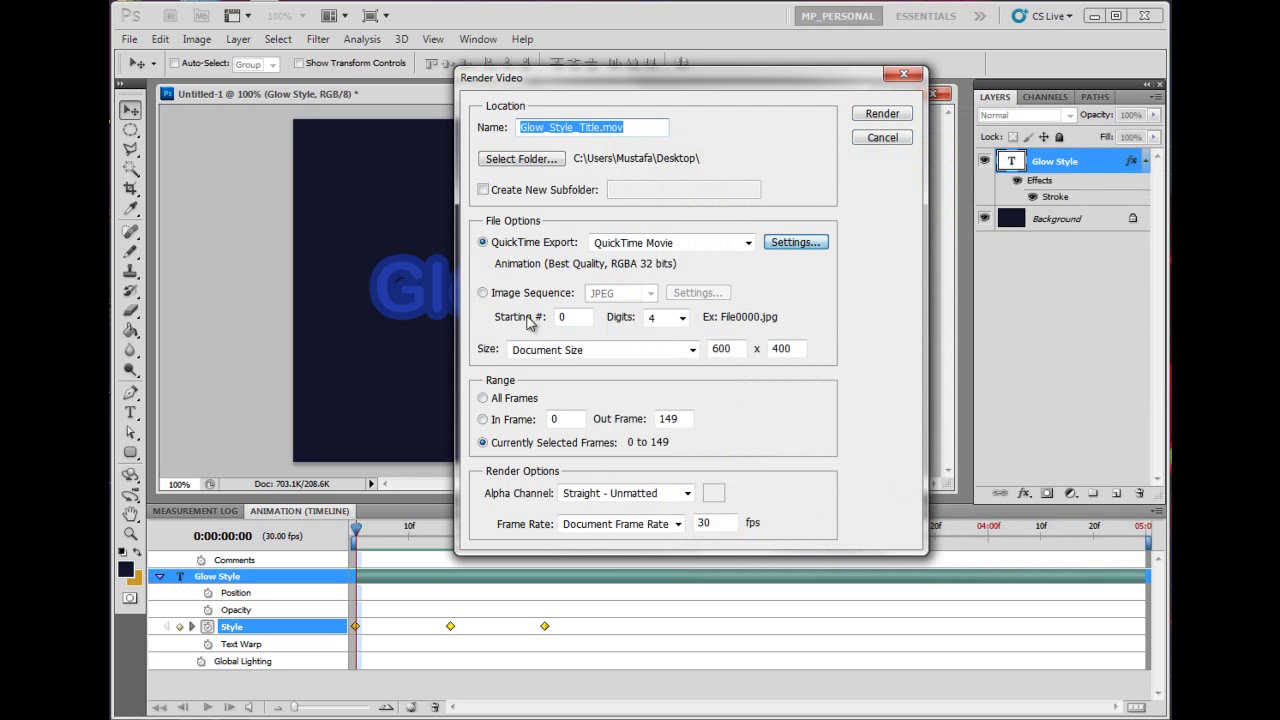
Step: Try the Image Sequence output, then switch back to QuickTime Movie
drag(686, 77, 855, 17)
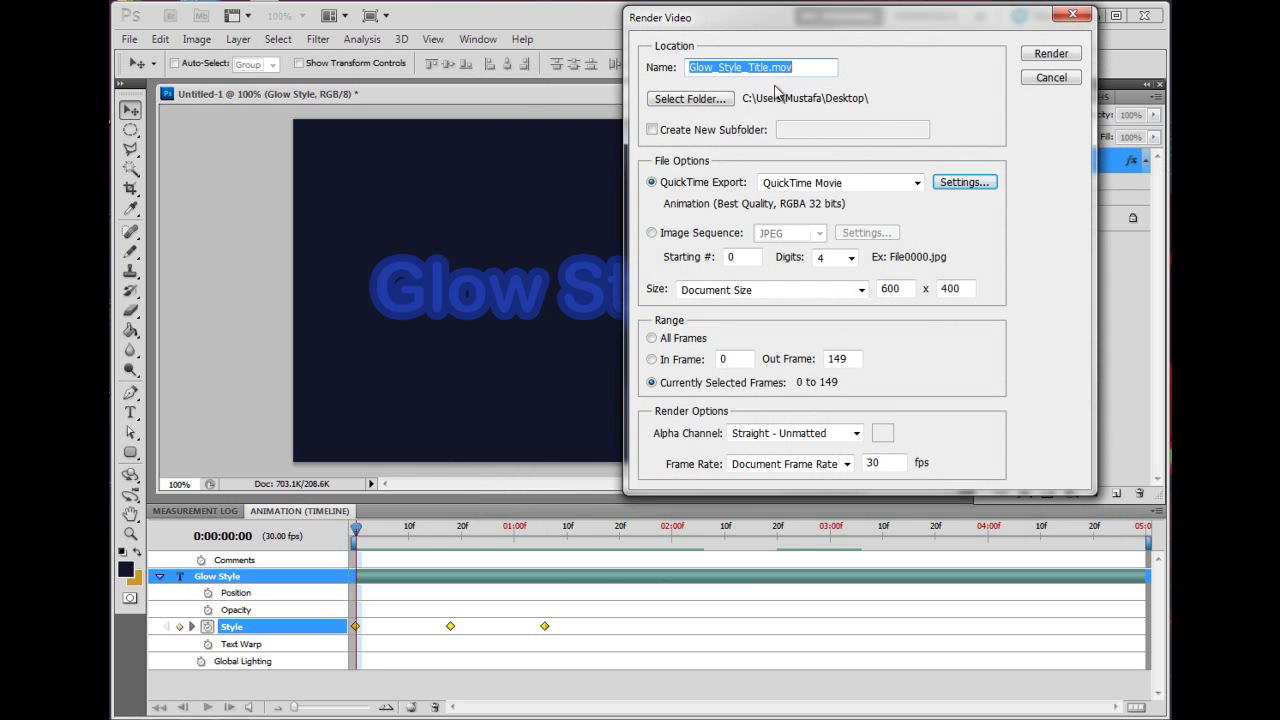
click(651, 233)
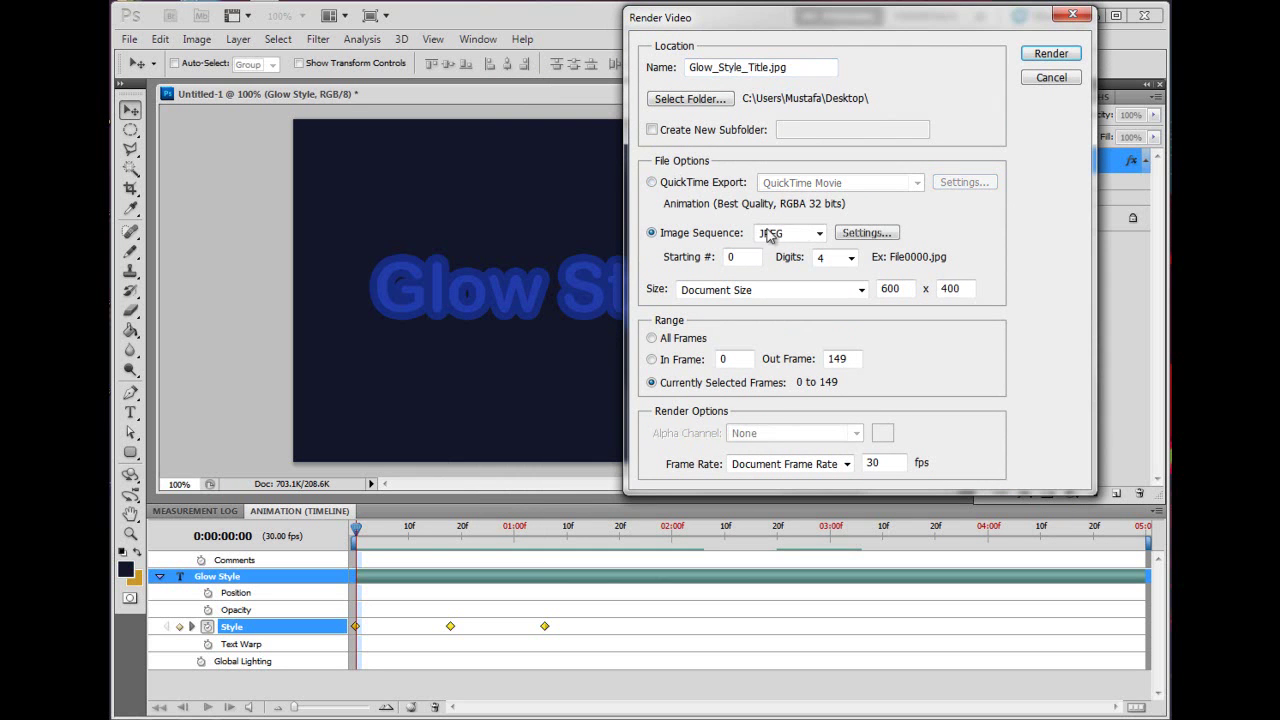
click(790, 234)
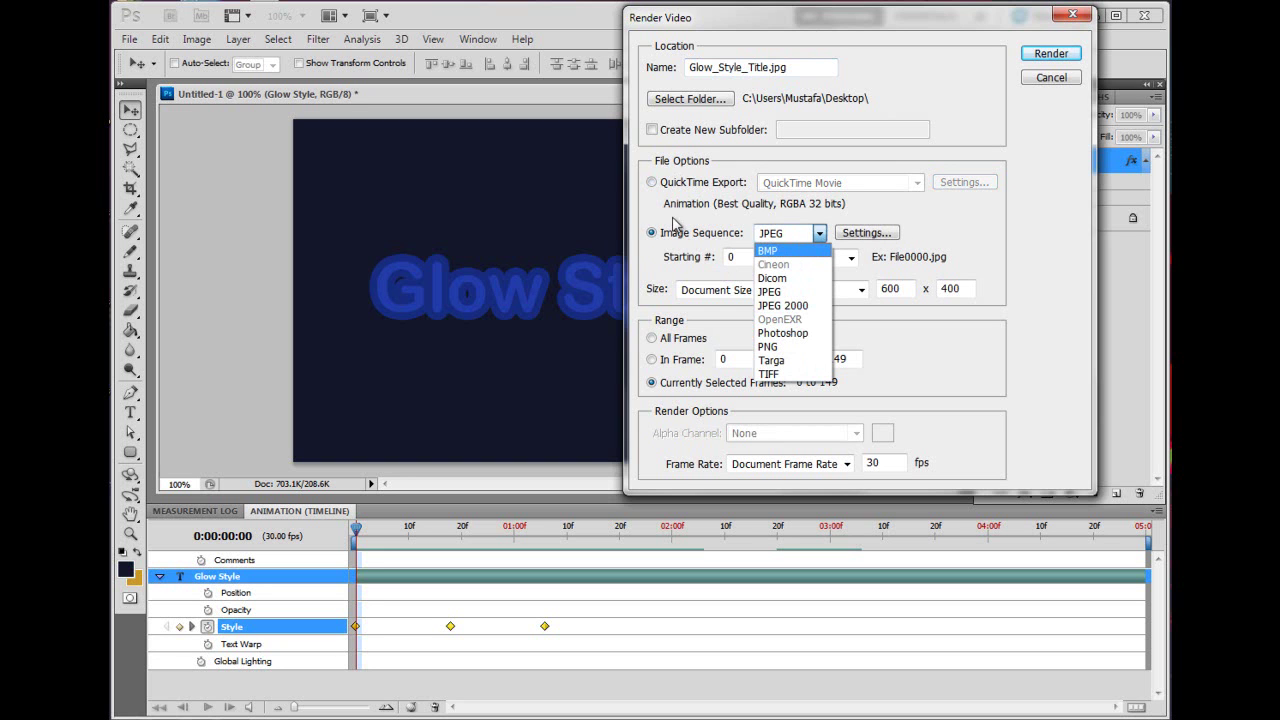
click(657, 190)
click(652, 182)
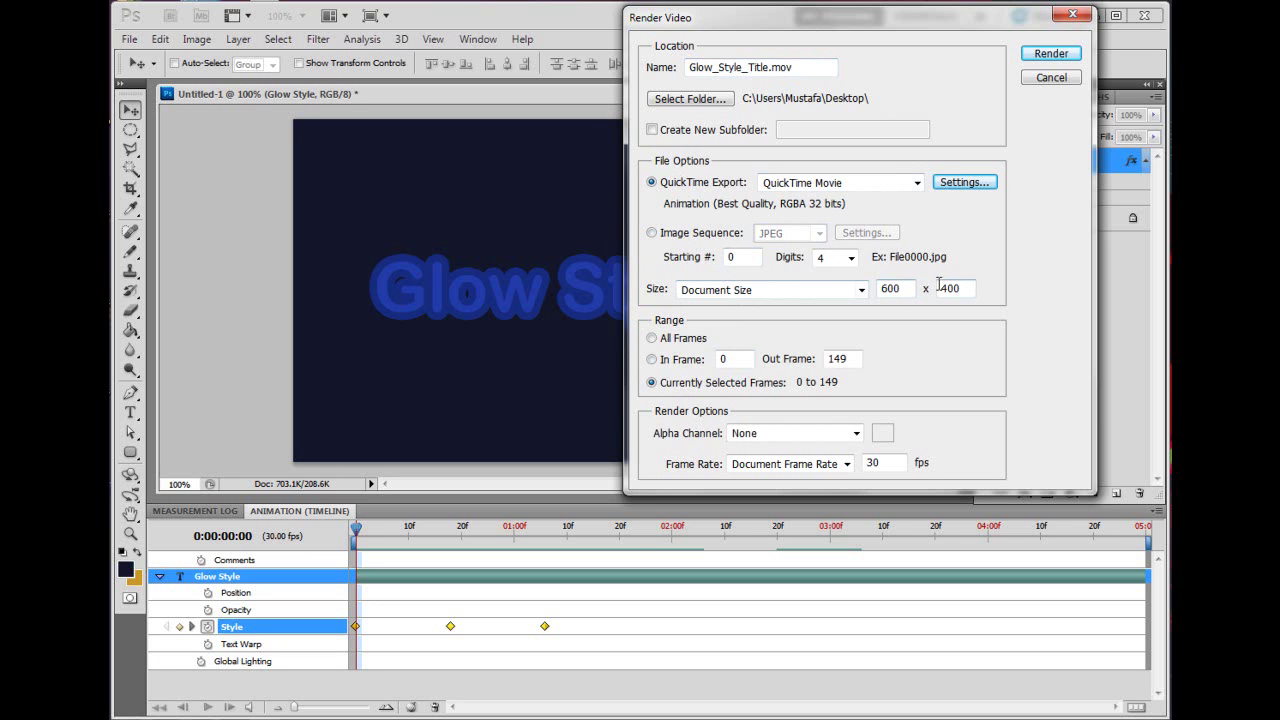
Step: Browse the preset video sizes and keep Document Size at 600 x 400
click(828, 296)
click(826, 297)
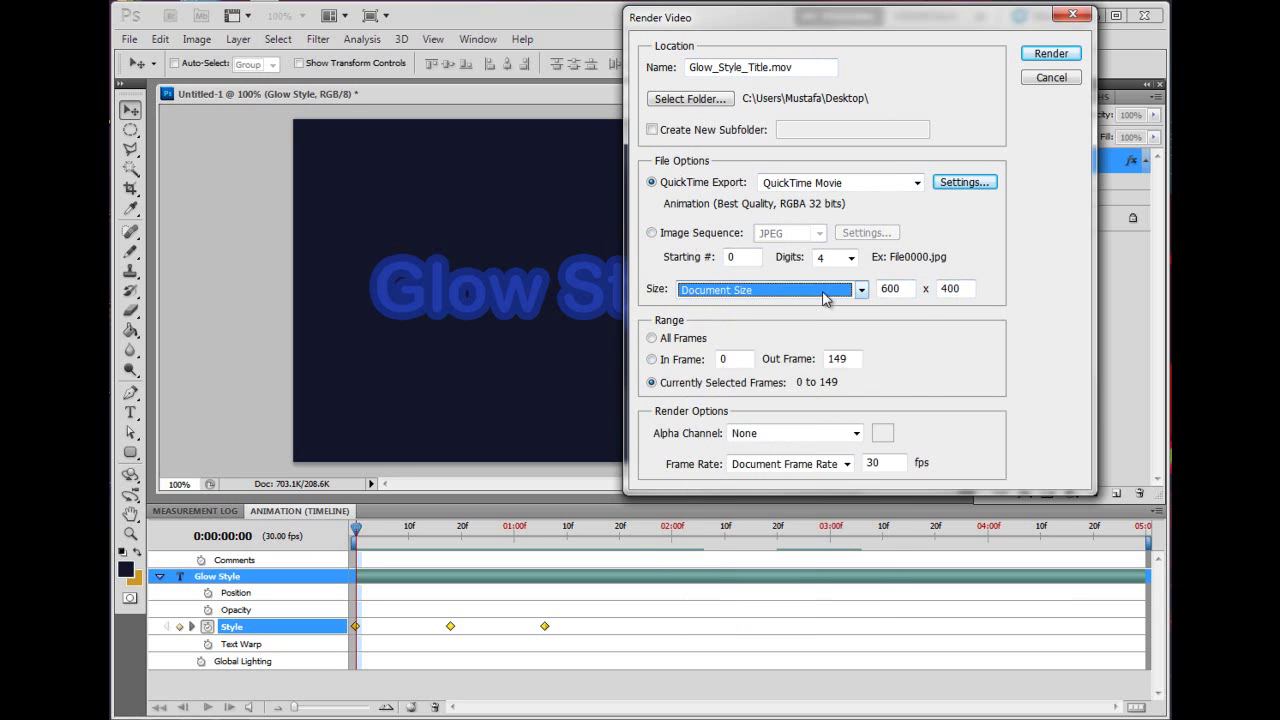
click(826, 296)
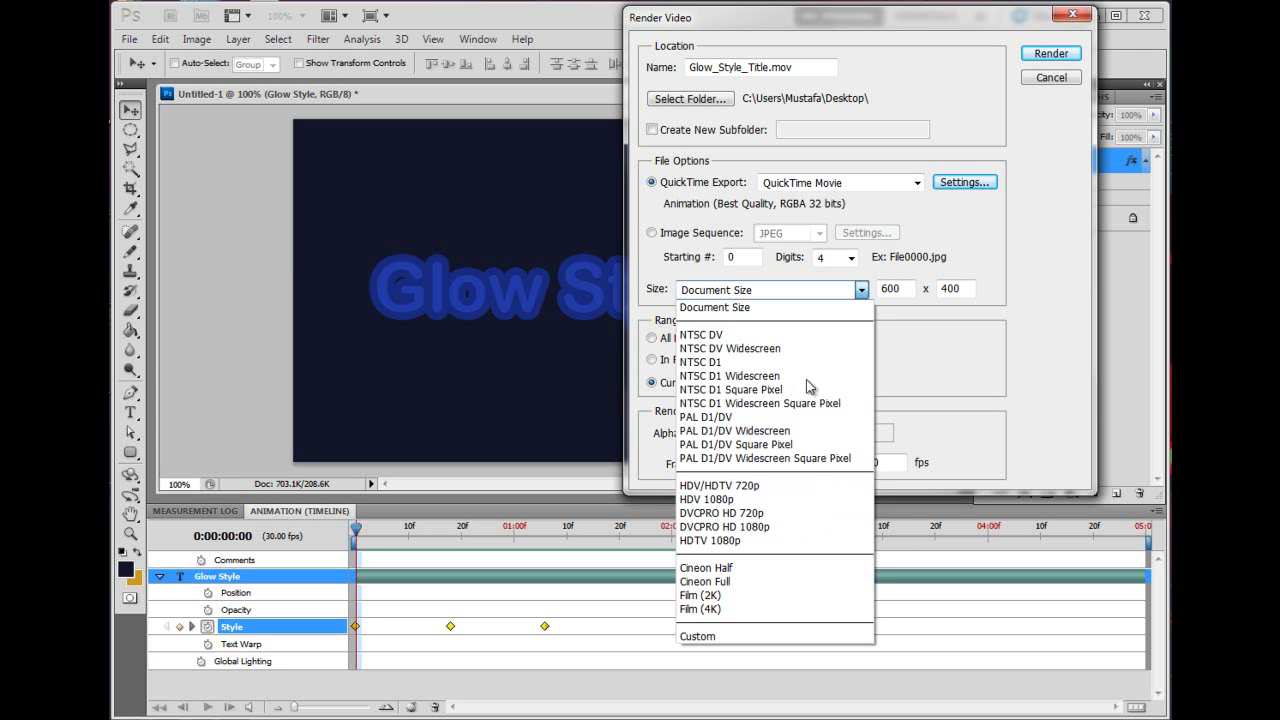
click(800, 302)
click(800, 299)
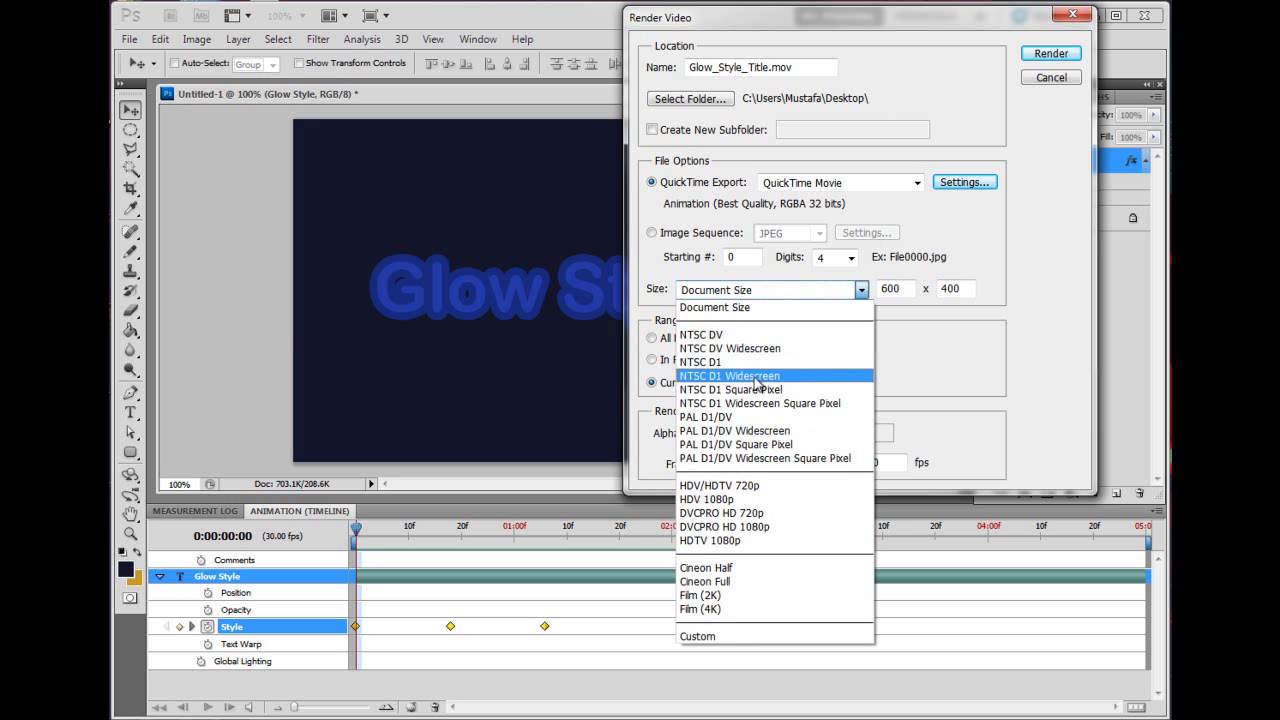
click(783, 292)
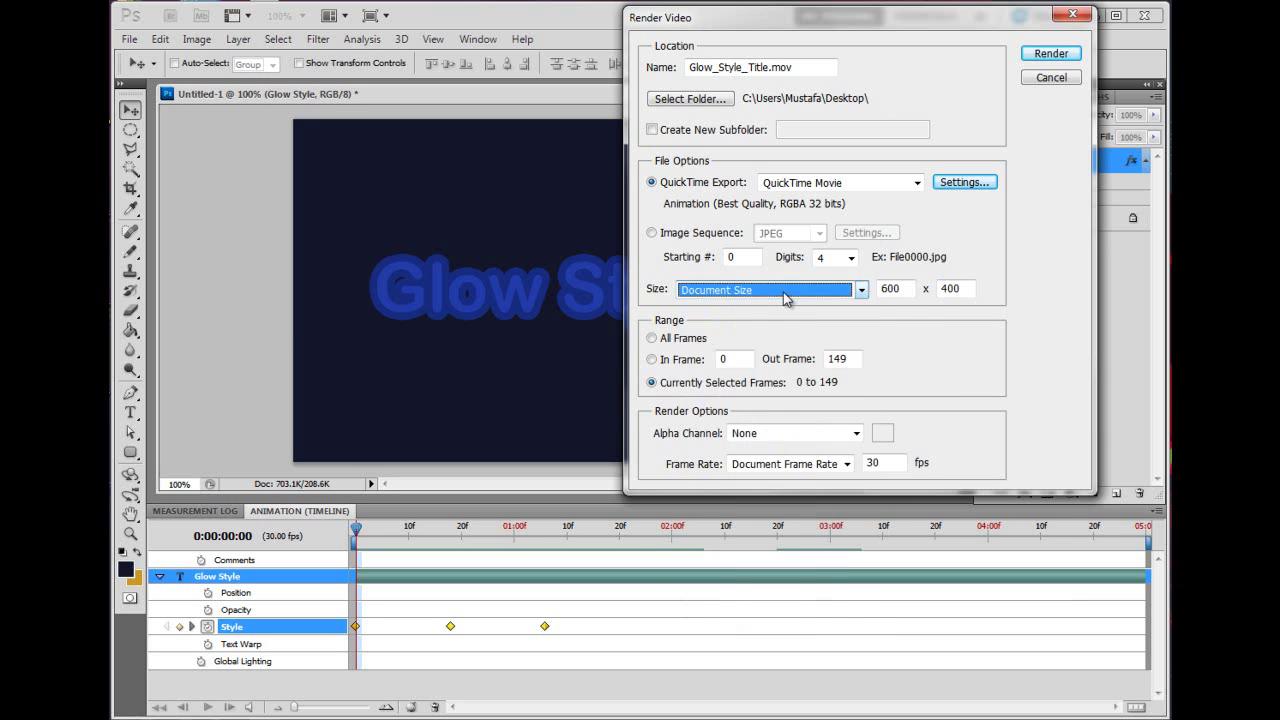
click(783, 292)
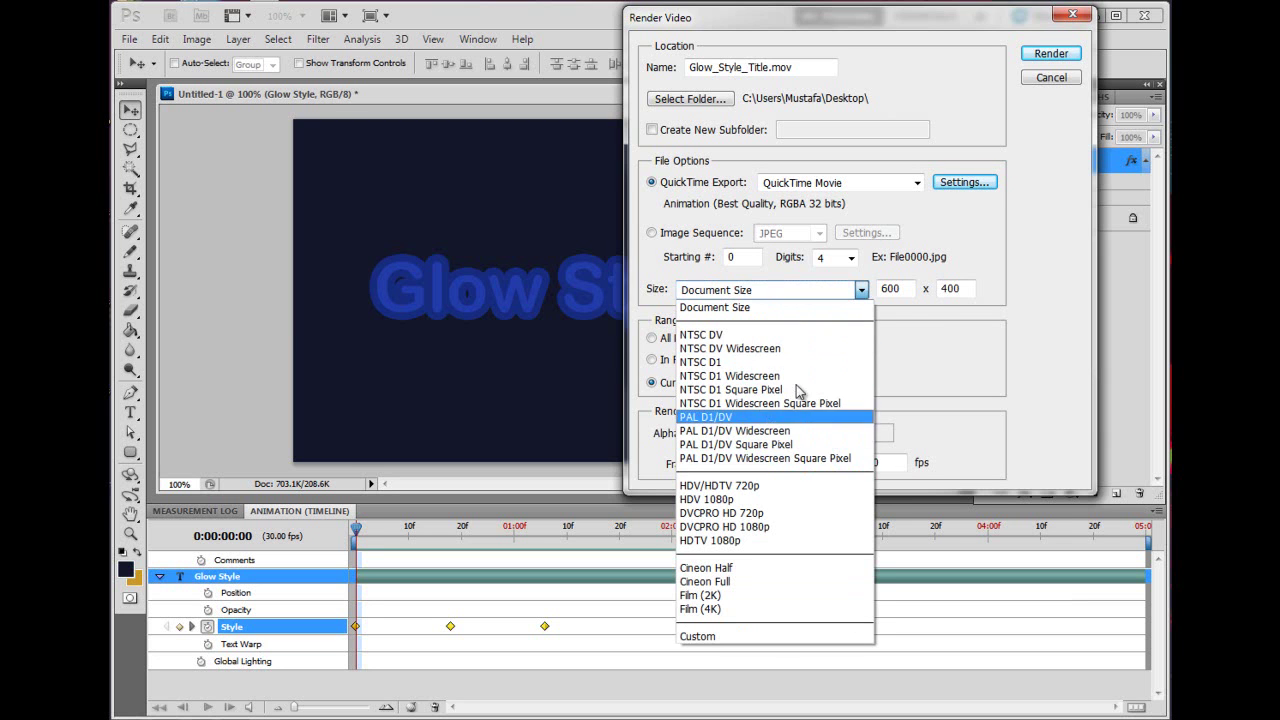
click(970, 362)
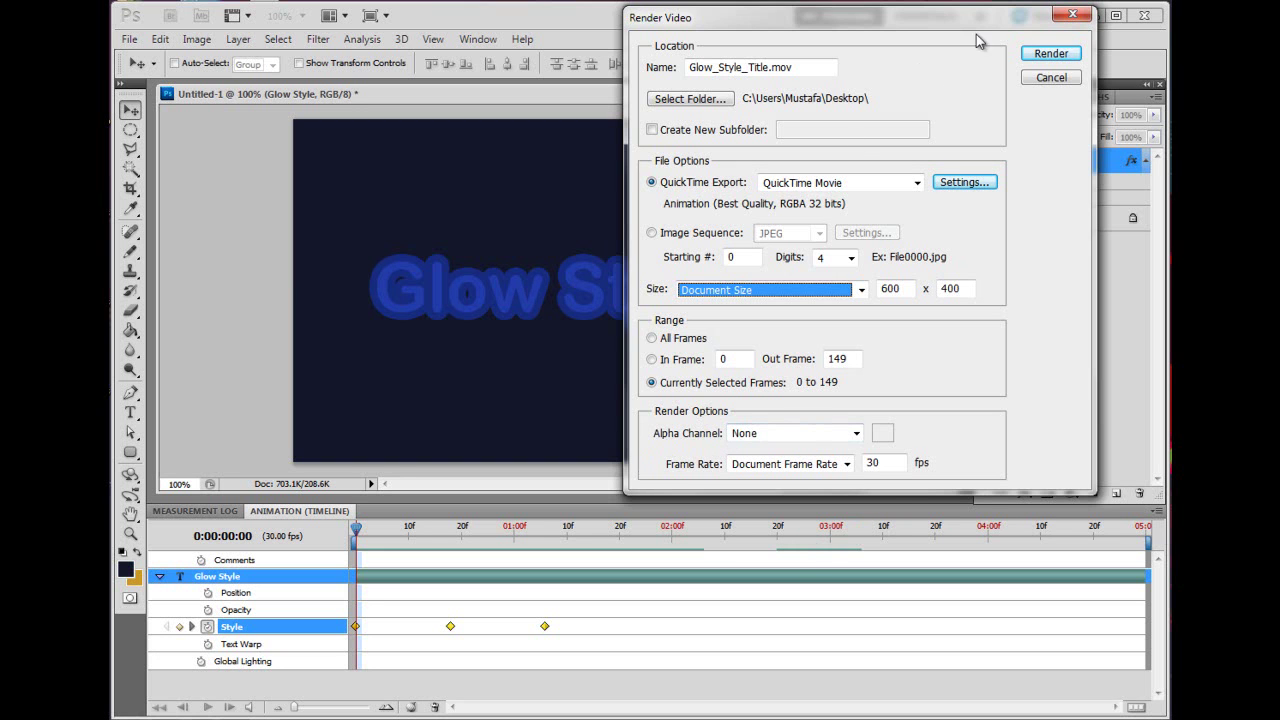
Step: Render Glow_Style_Title.mov, then bring up Render Video again
drag(936, 27, 820, 84)
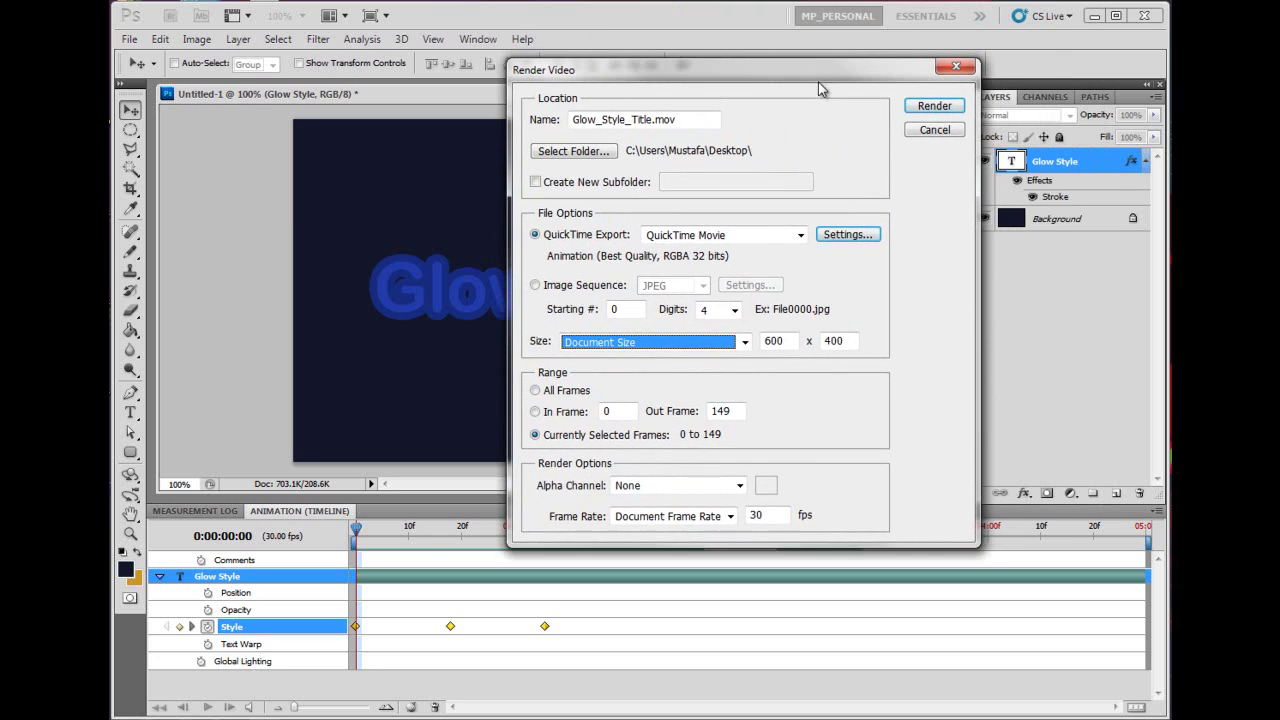
click(934, 107)
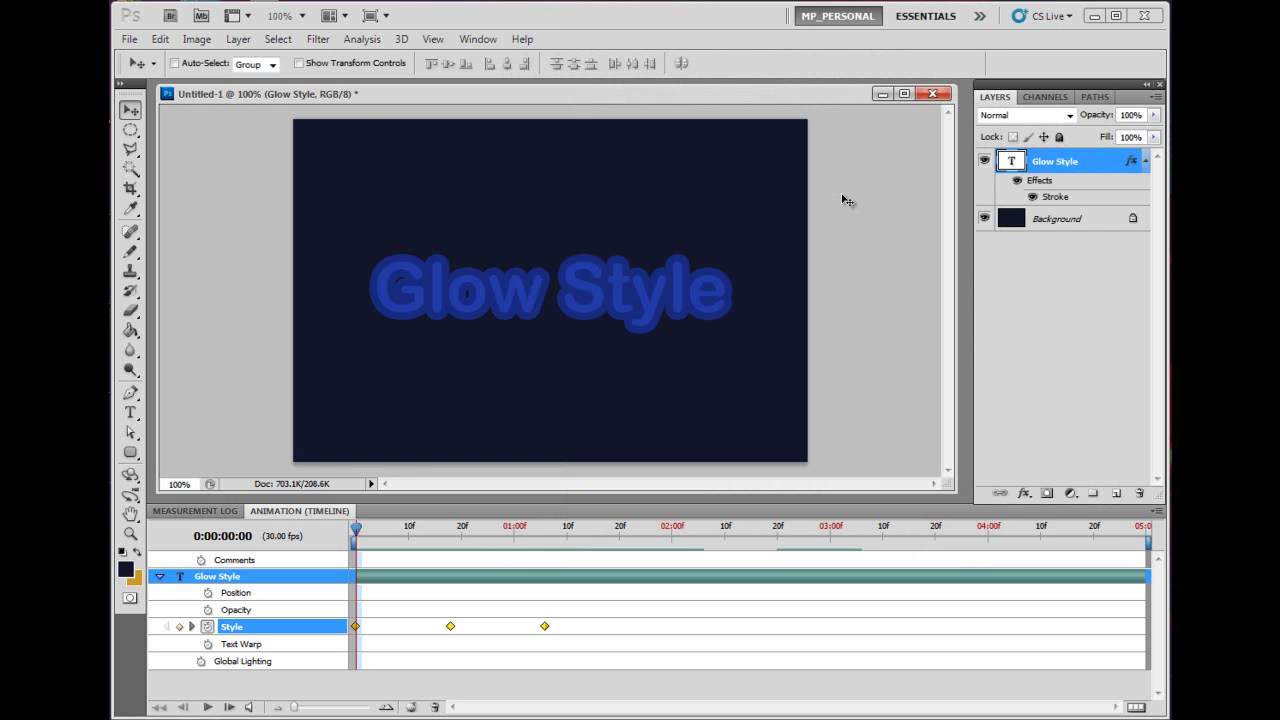
click(129, 39)
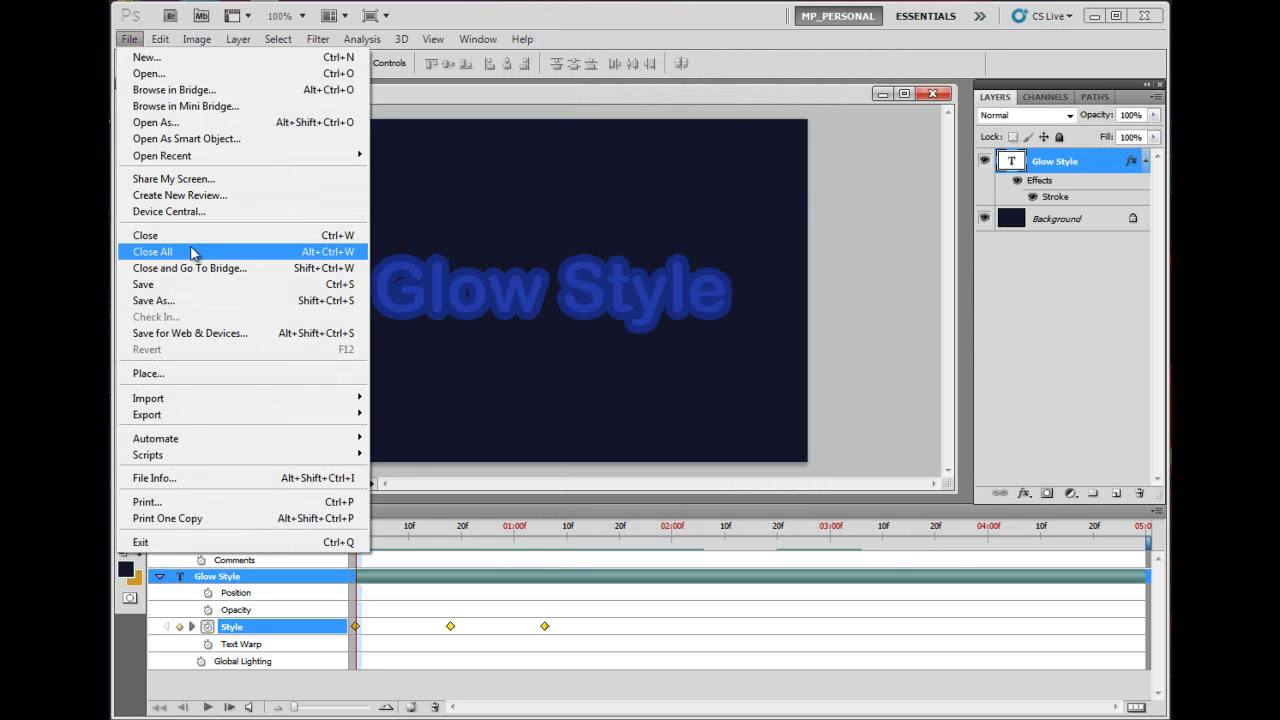
mouse_move(178, 422)
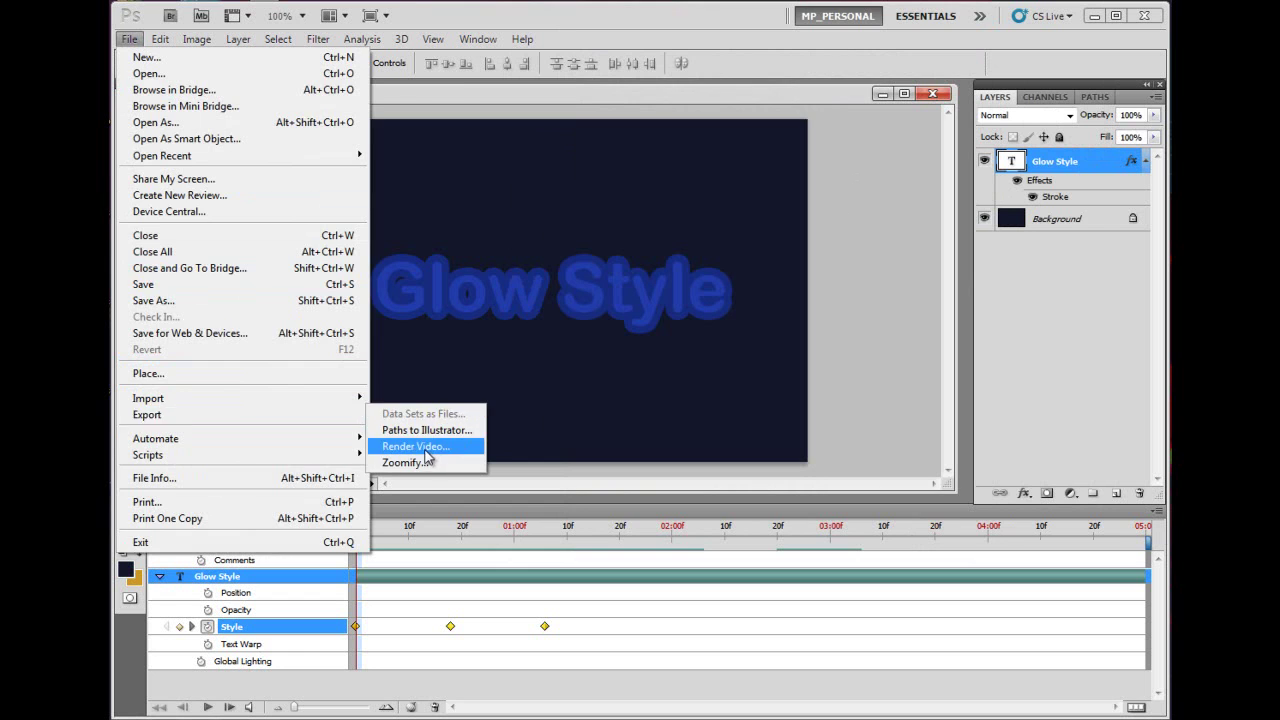
click(430, 446)
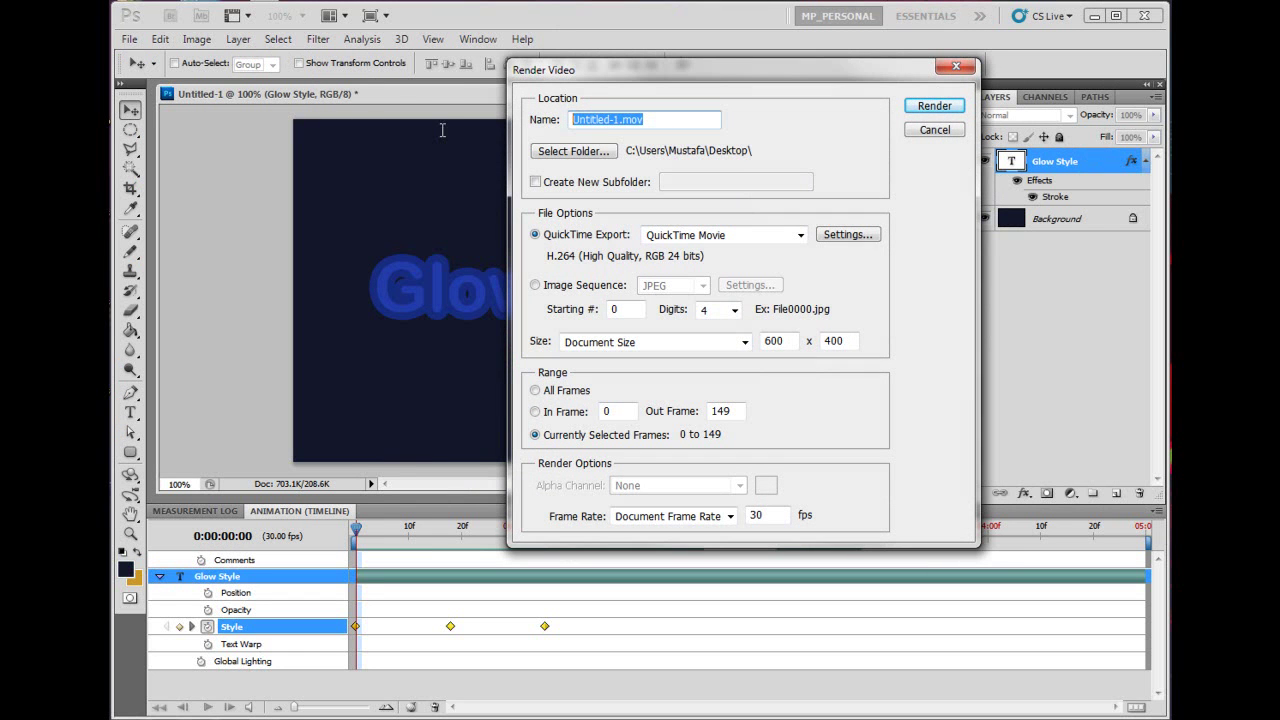
Step: Name the new output Style.mov and keep the Desktop as its folder
text(Studi)
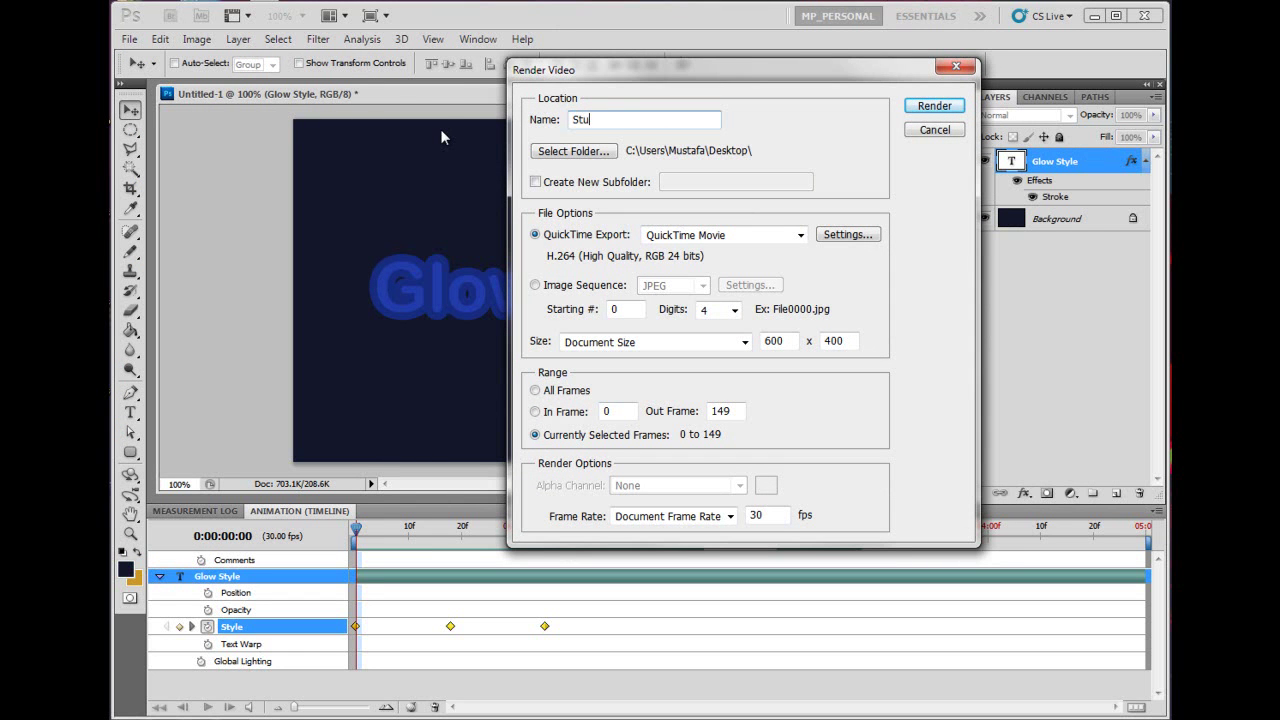
key(BackSpace)
key(BackSpace)
key(BackSpace)
text(yle.mov)
click(566, 155)
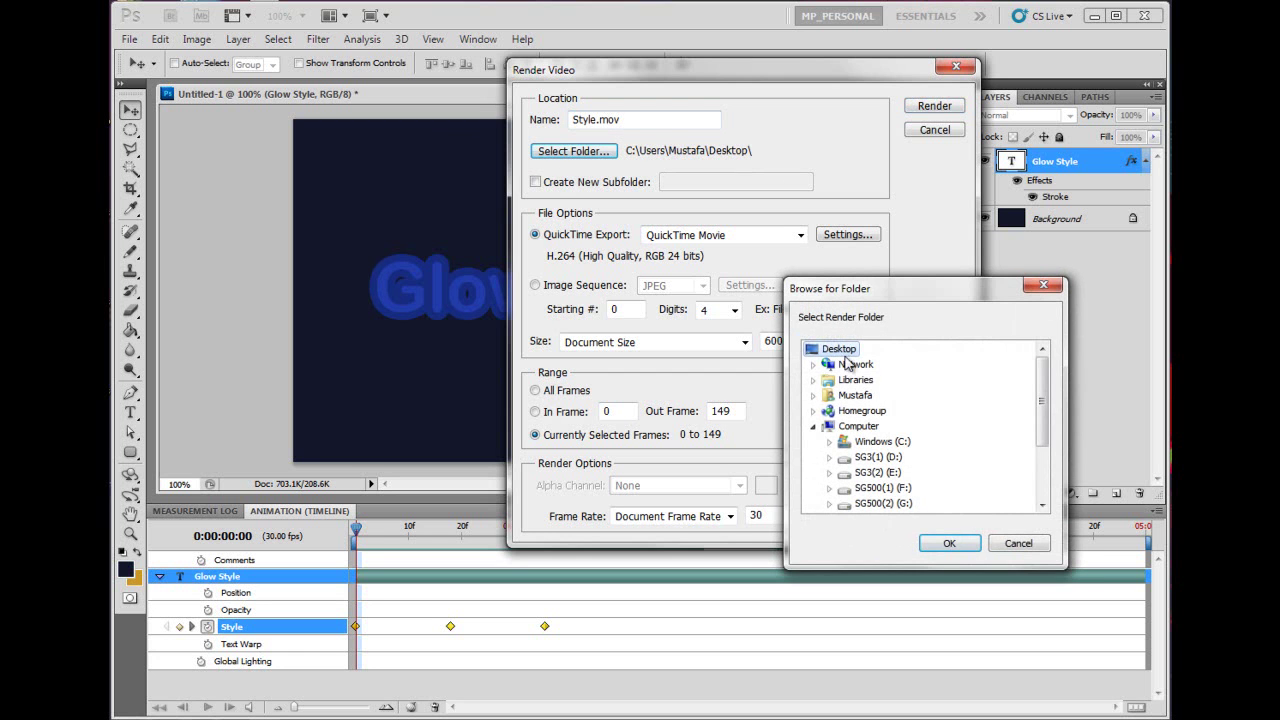
click(948, 538)
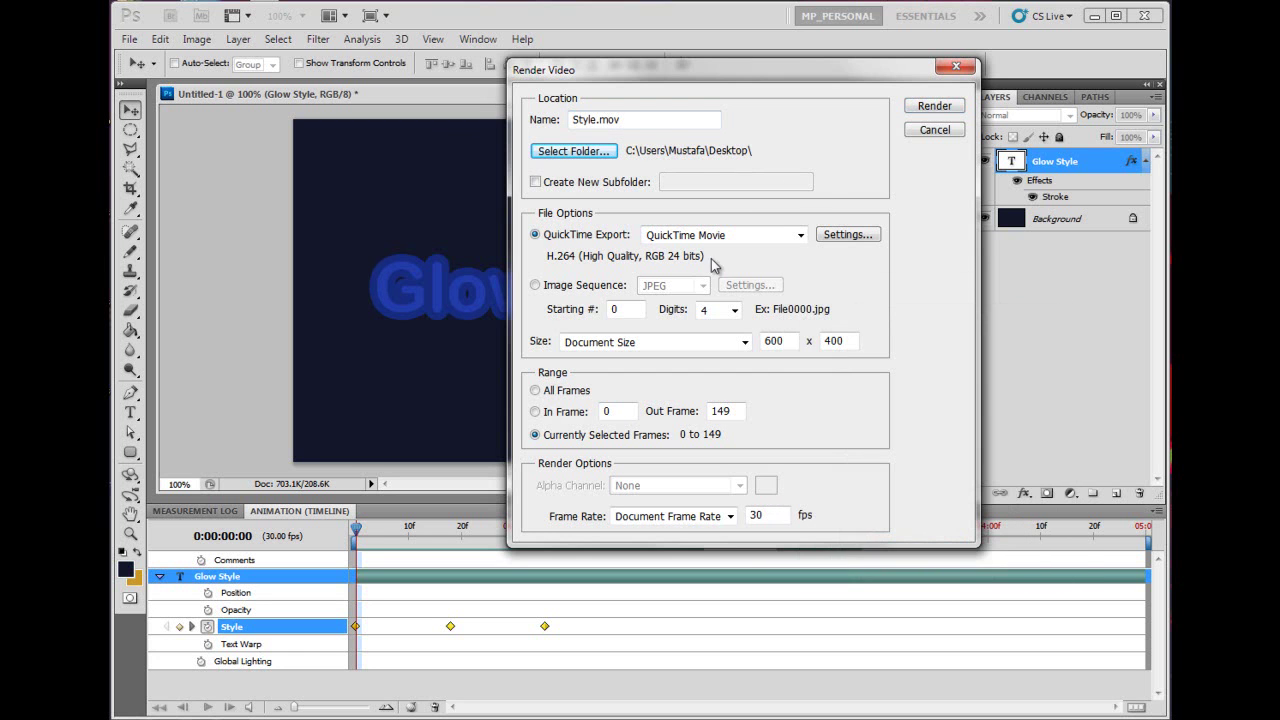
Step: Set Style.mov compression to Animation at Best quality
click(866, 236)
click(836, 202)
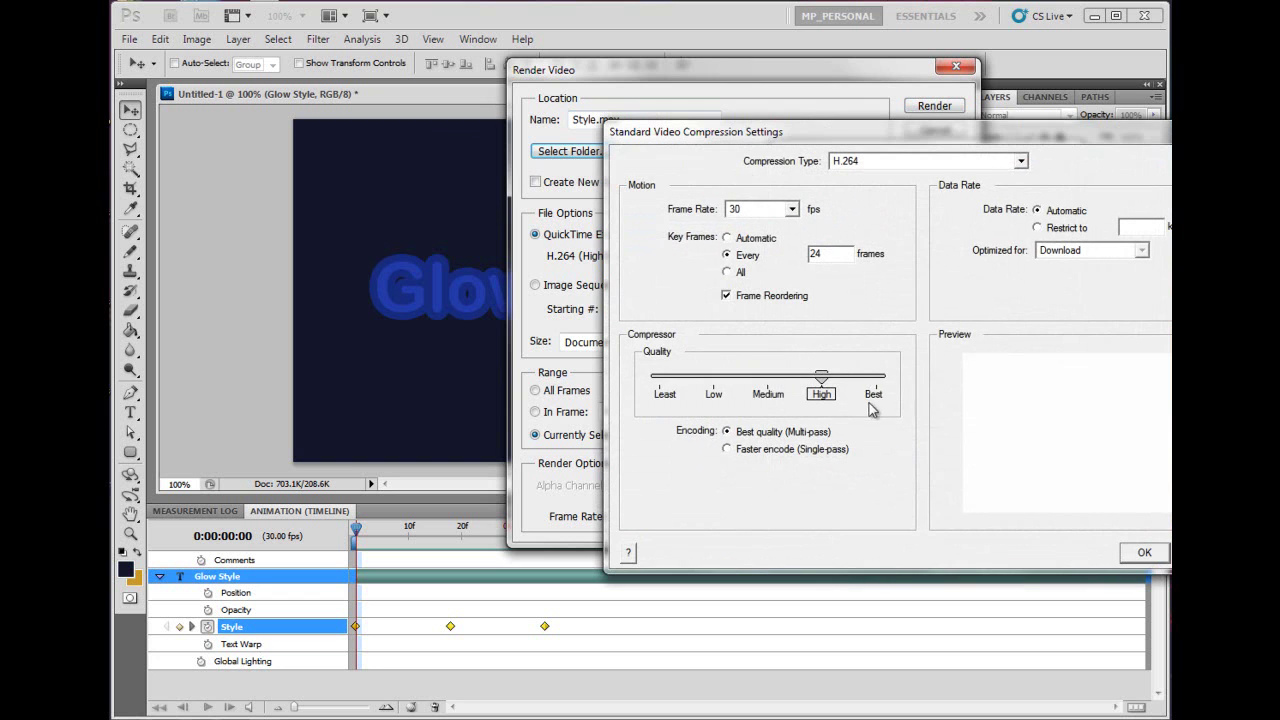
key(Right)
drag(834, 385, 883, 388)
click(946, 160)
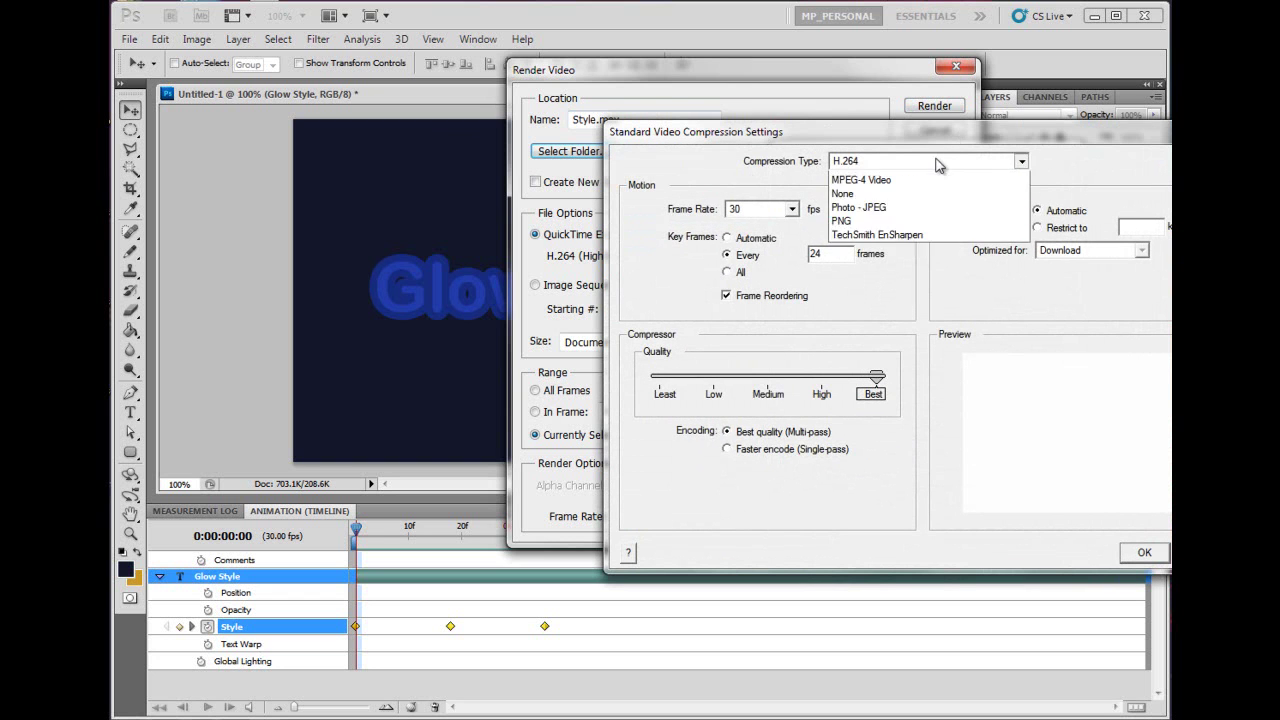
click(875, 179)
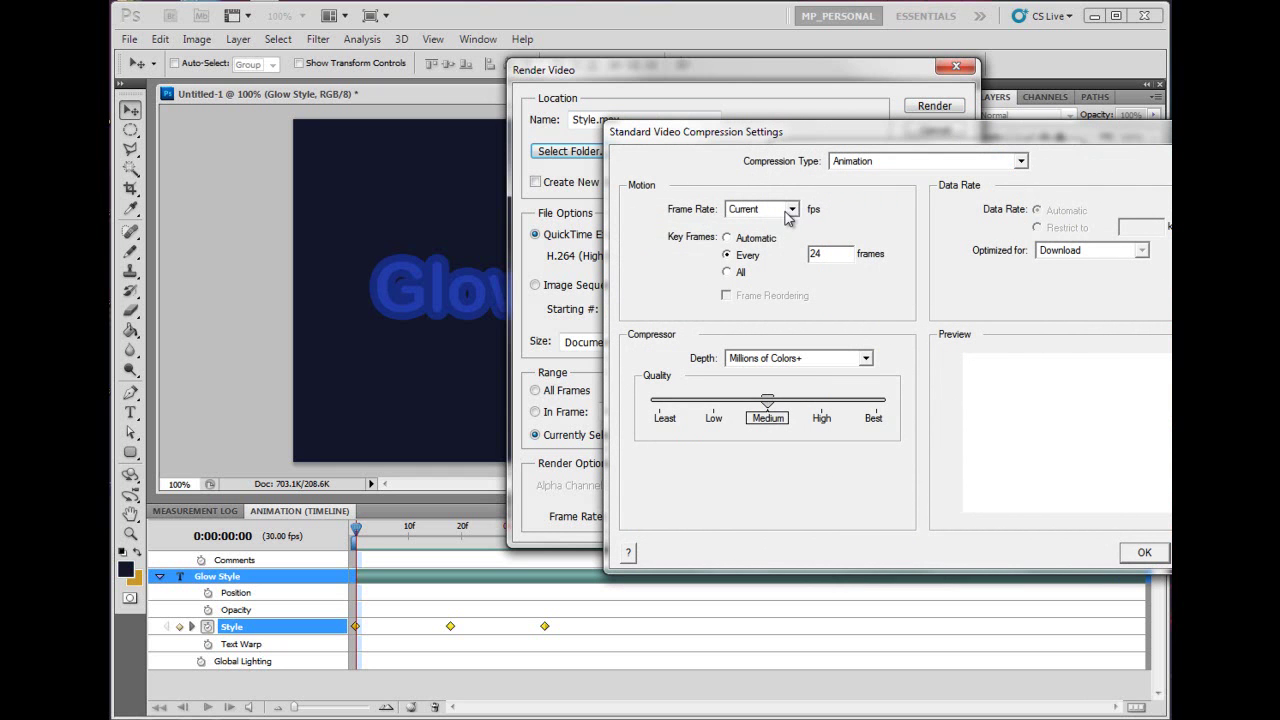
drag(775, 408, 874, 406)
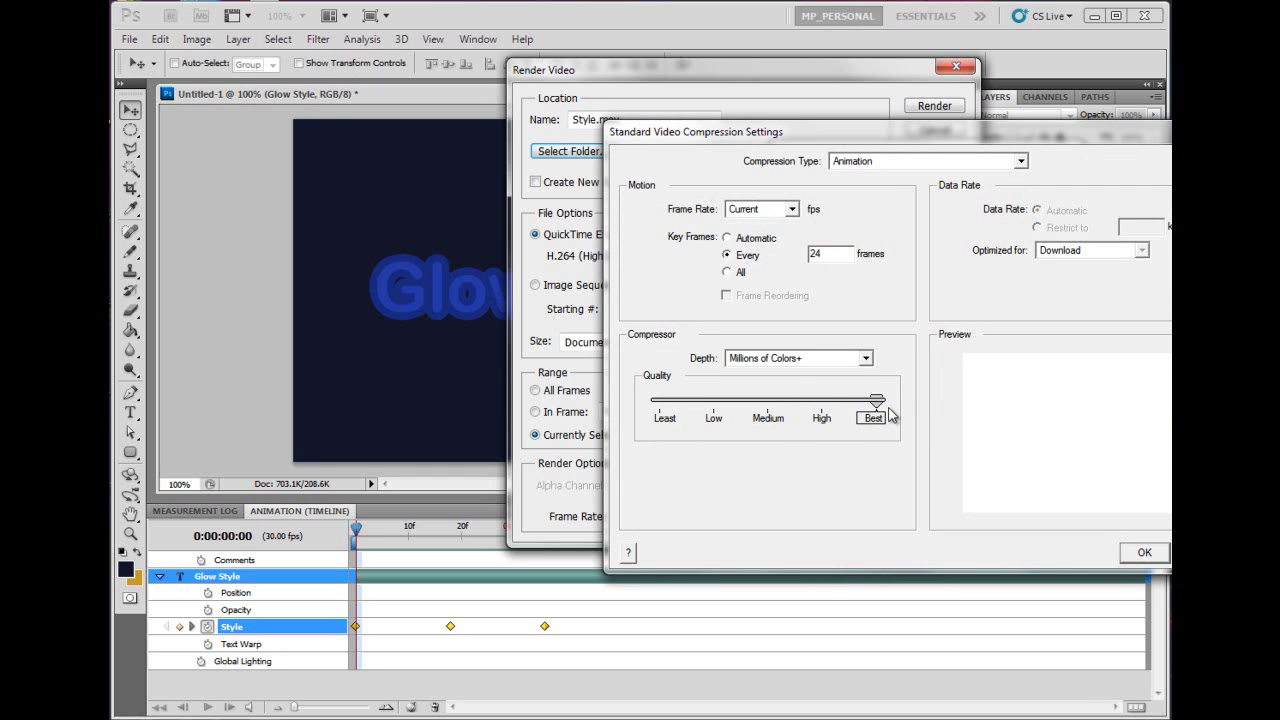
click(1143, 551)
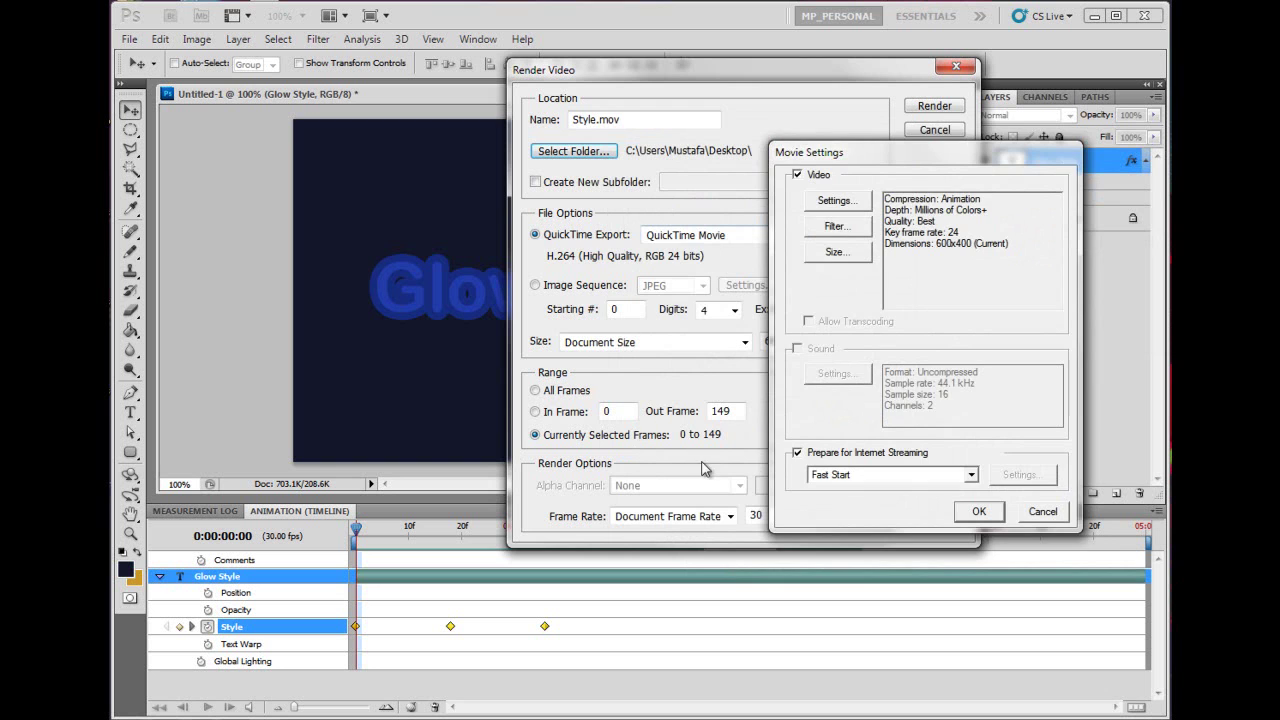
click(989, 512)
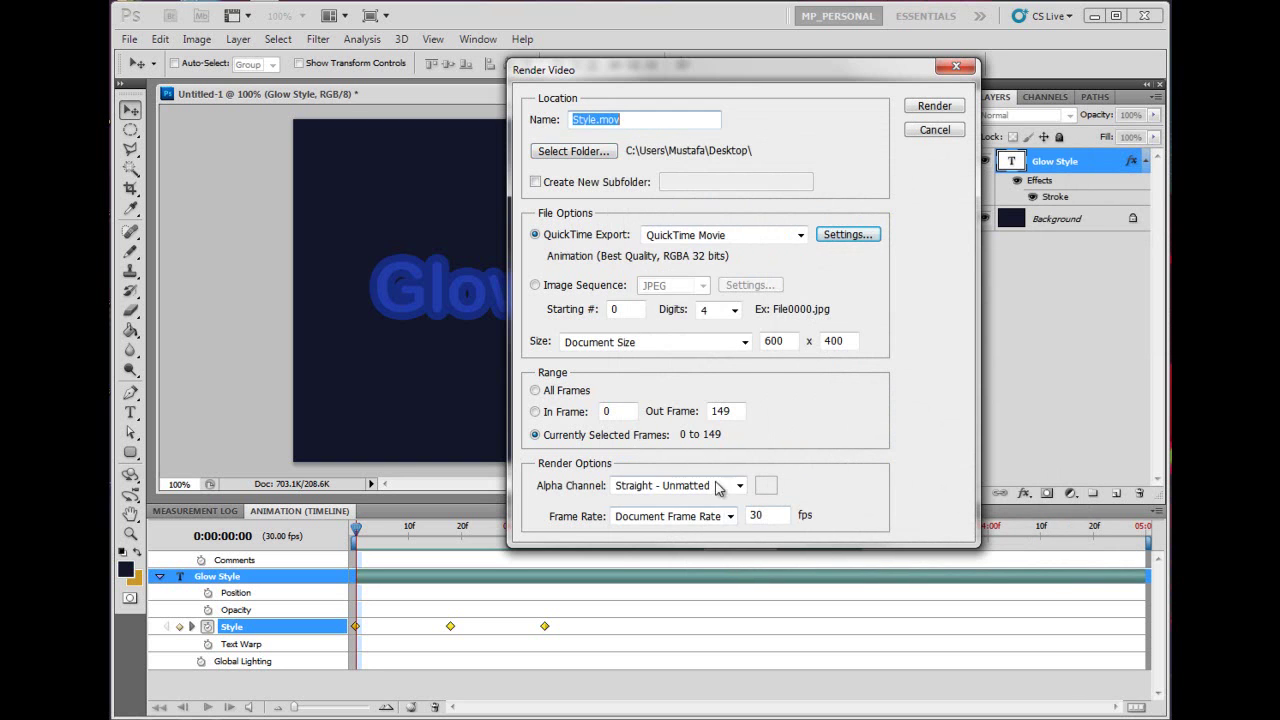
Step: Set Alpha Channel to None and render Style.mov
click(720, 486)
click(676, 501)
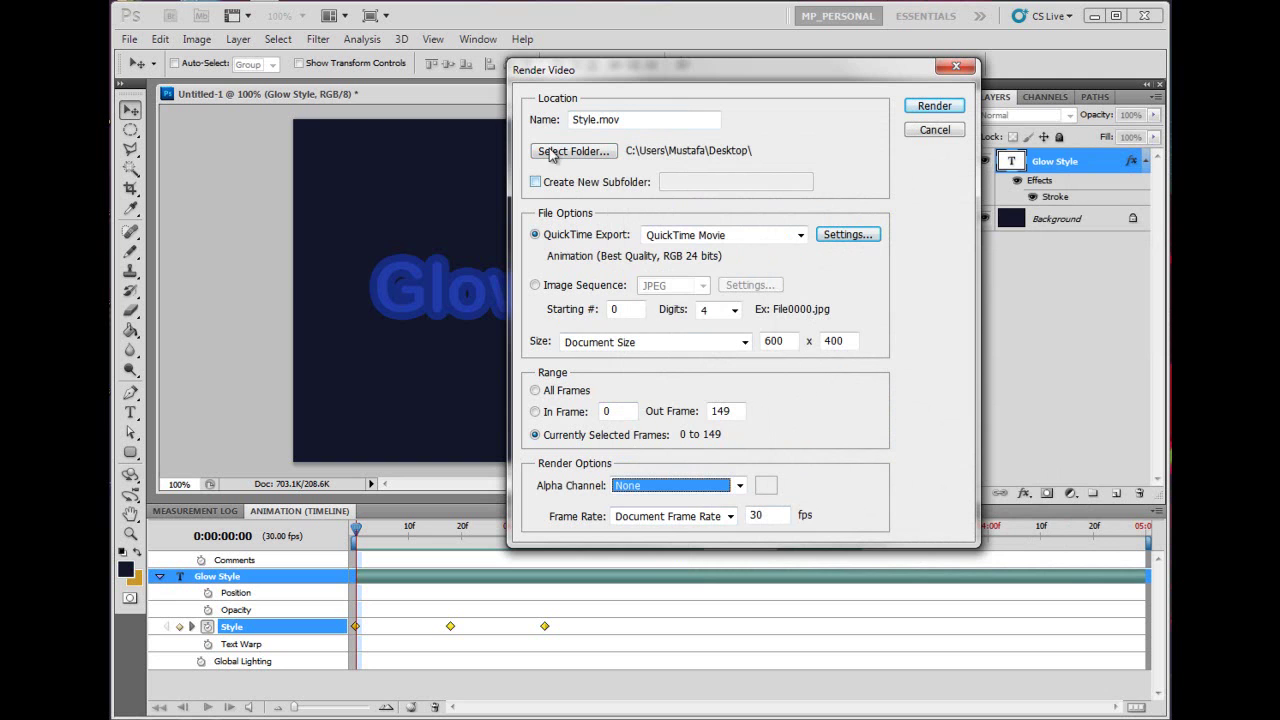
click(934, 106)
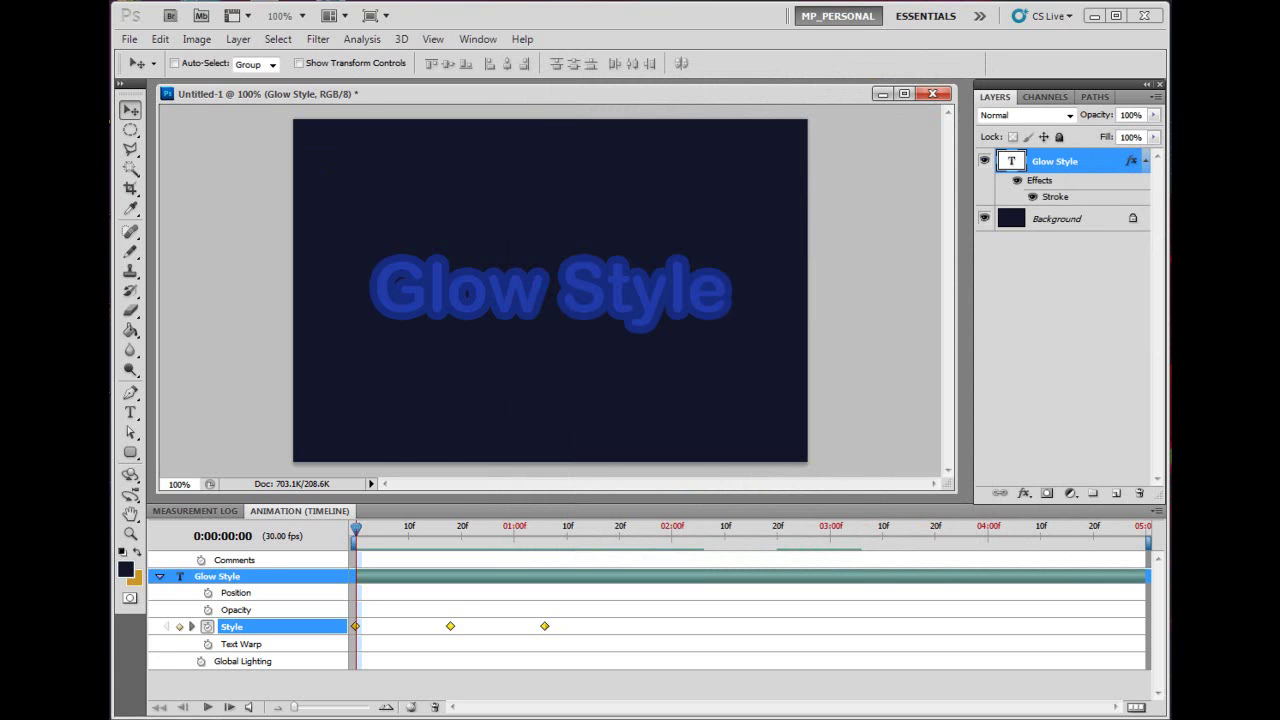
Step: Open the rendered Style.mov from the Desktop folder in the QuickTime player
key(super)
click(366, 406)
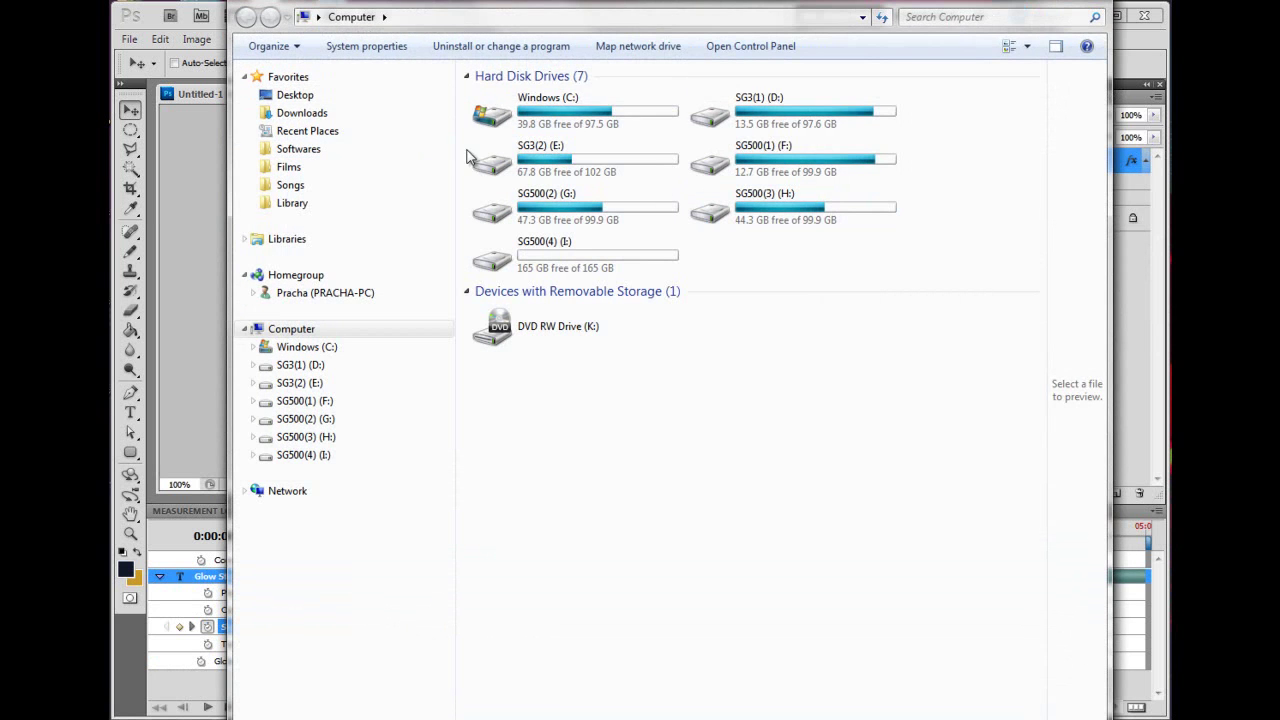
click(295, 95)
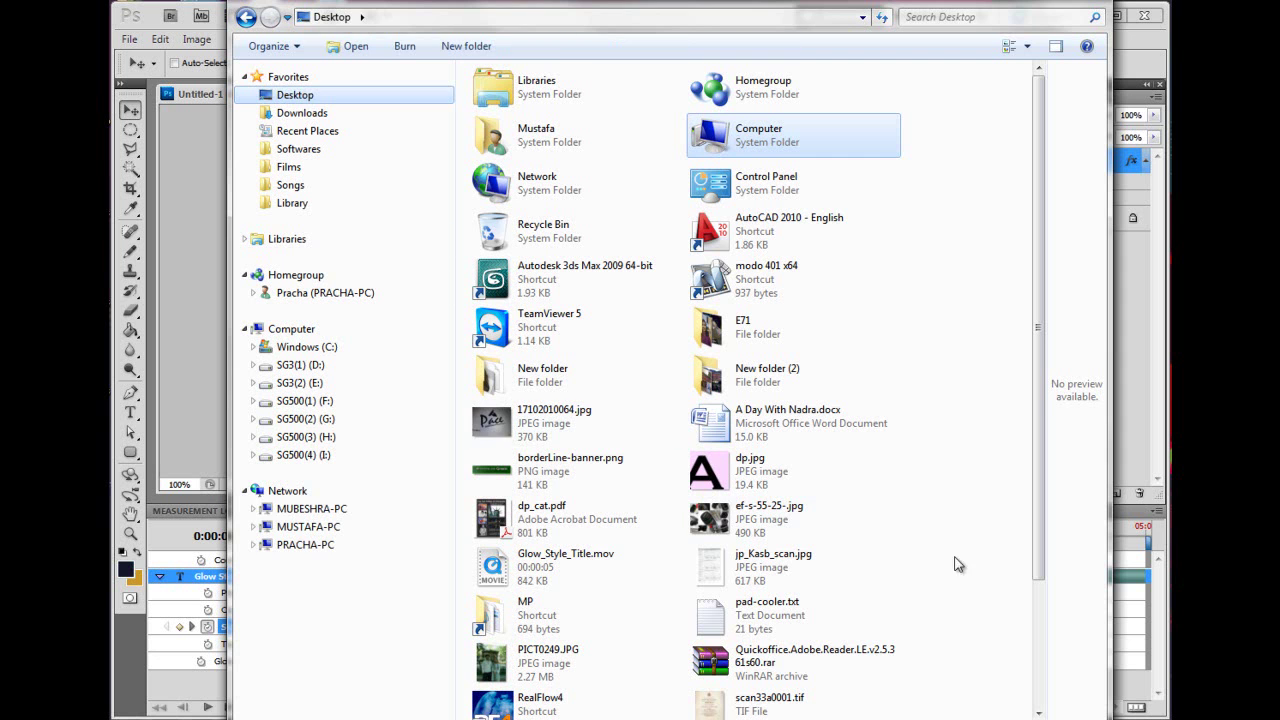
drag(1027, 482, 1012, 641)
scroll(1030, 495, down, 3)
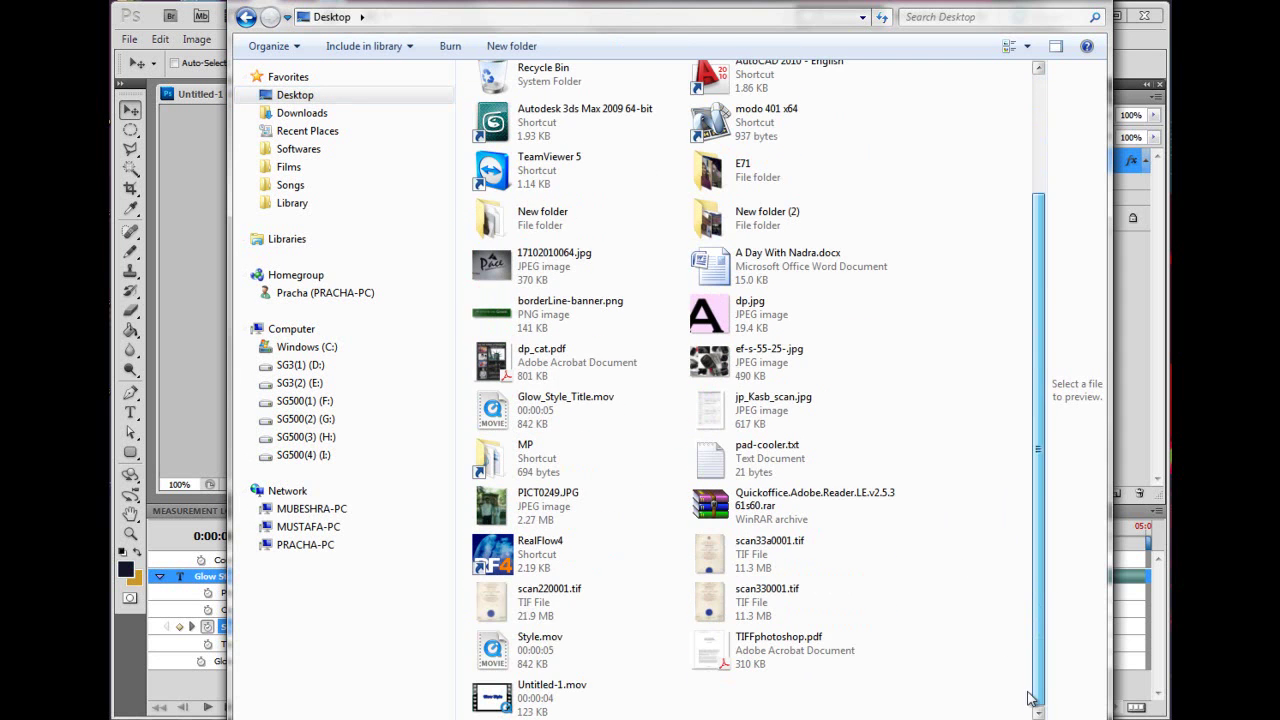
click(535, 660)
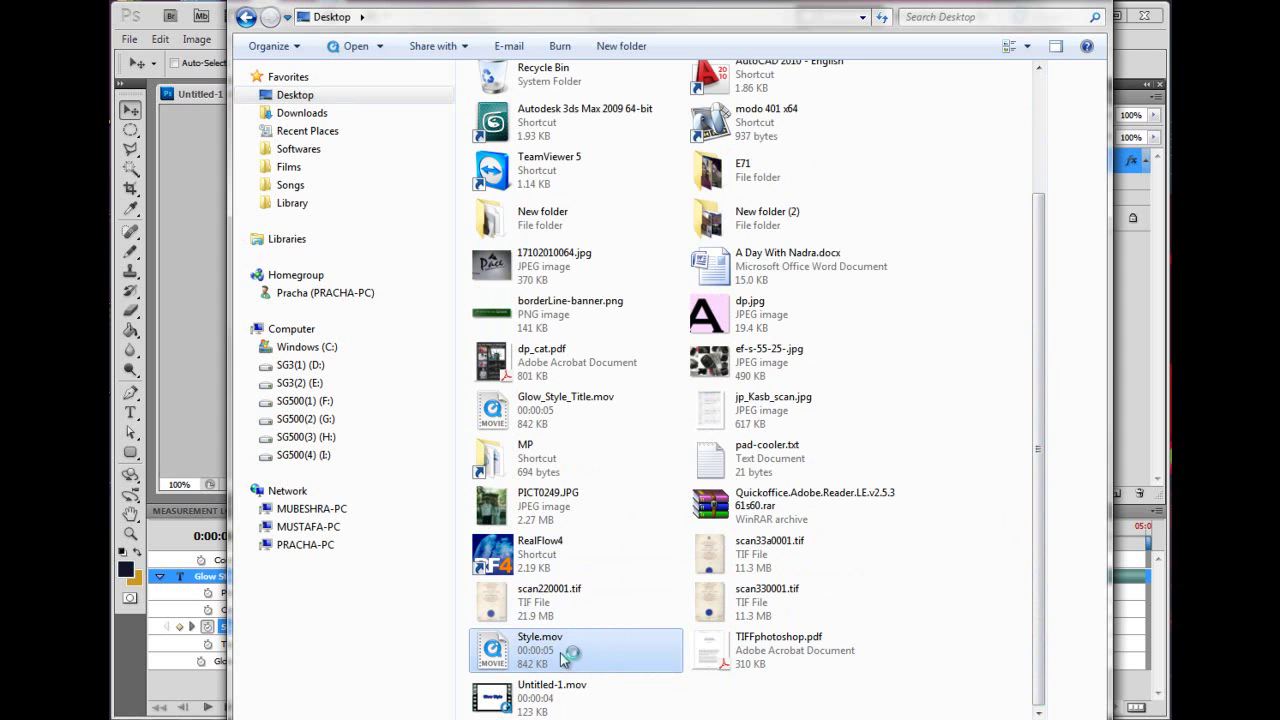
key(Return)
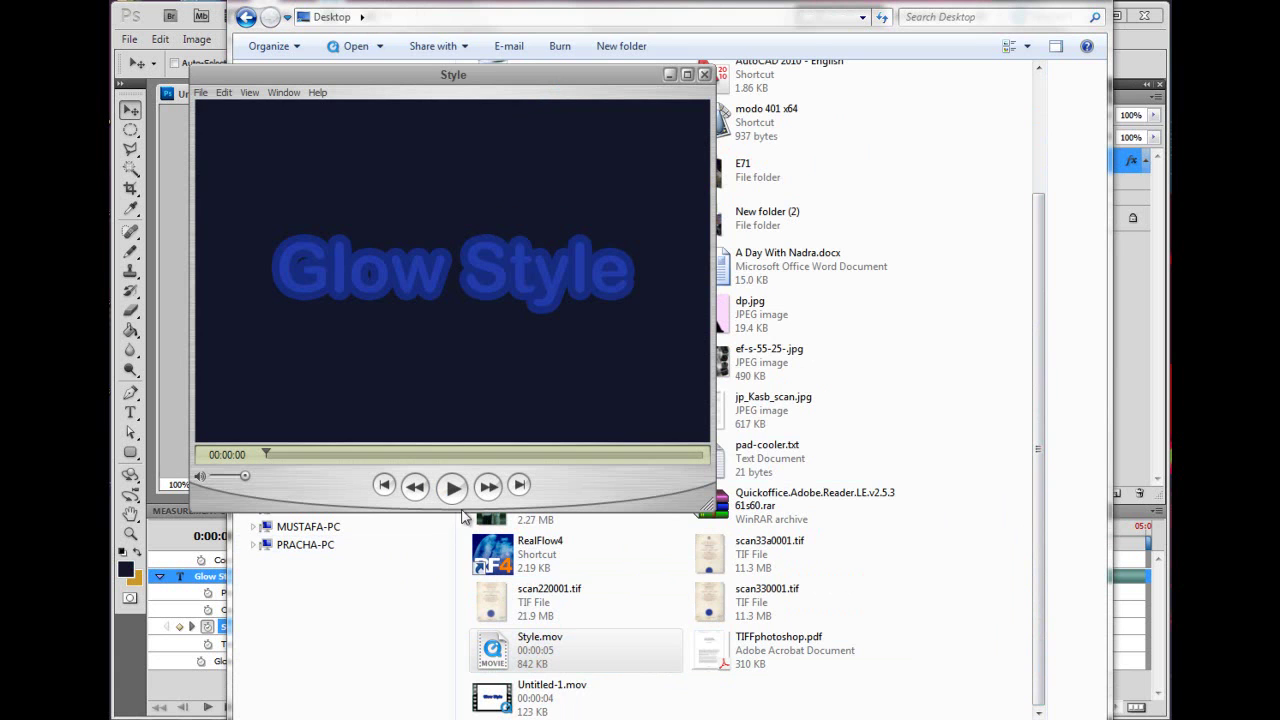
Step: Play Style.mov, scrub through the fading glow, and return the movie to its beginning
click(453, 488)
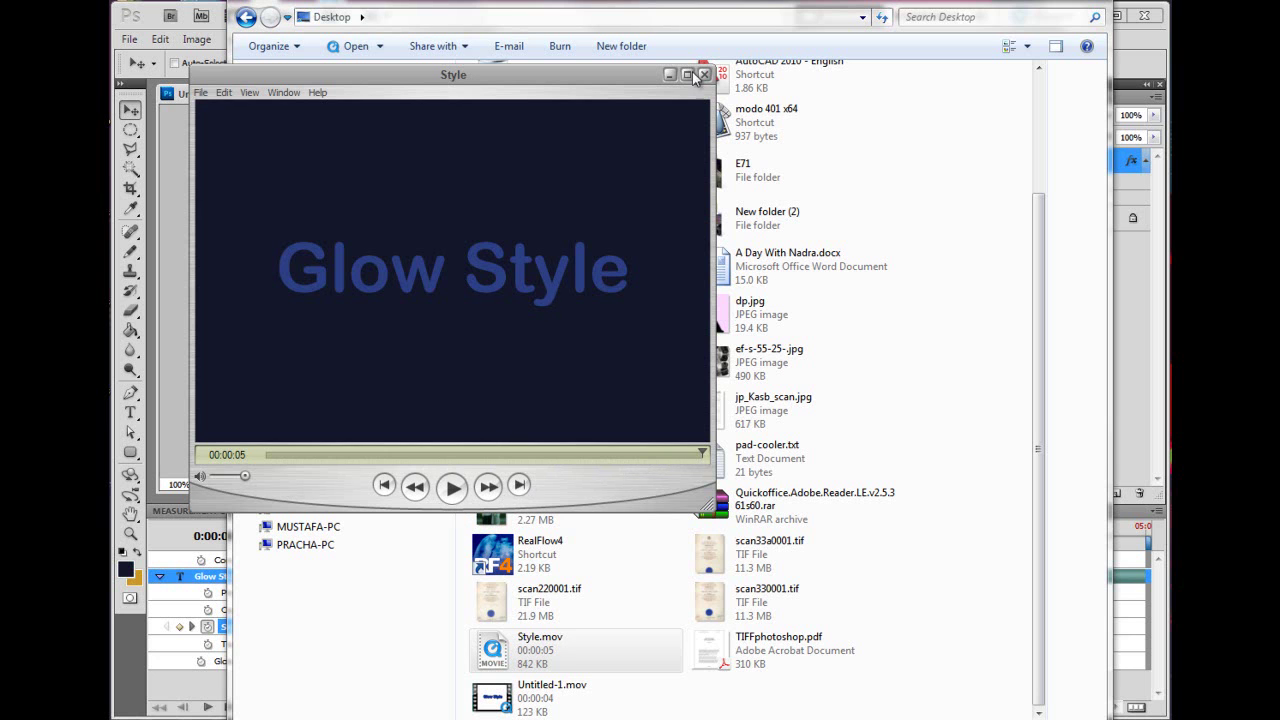
drag(300, 456, 505, 455)
drag(397, 459, 266, 457)
drag(474, 106, 477, 136)
Step: Close the player and Explorer, then end the timeline work area at about 01:10f
click(750, 91)
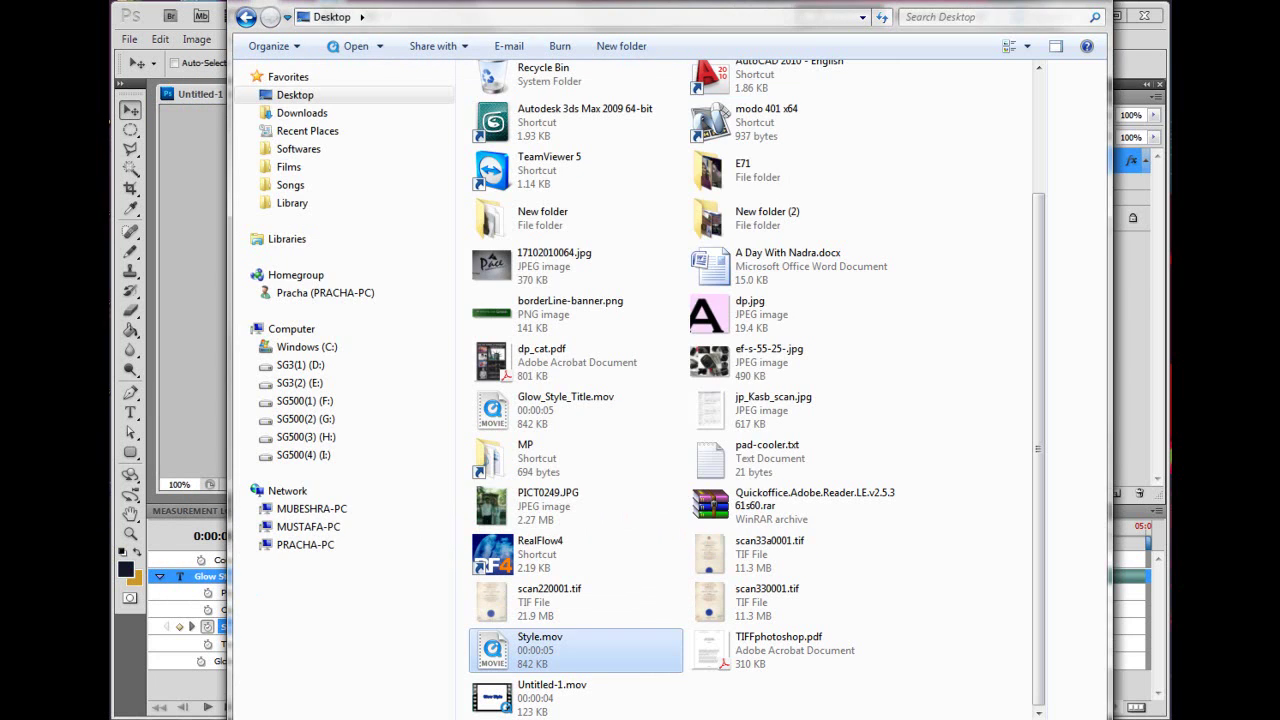
click(1092, 14)
drag(1147, 543, 570, 542)
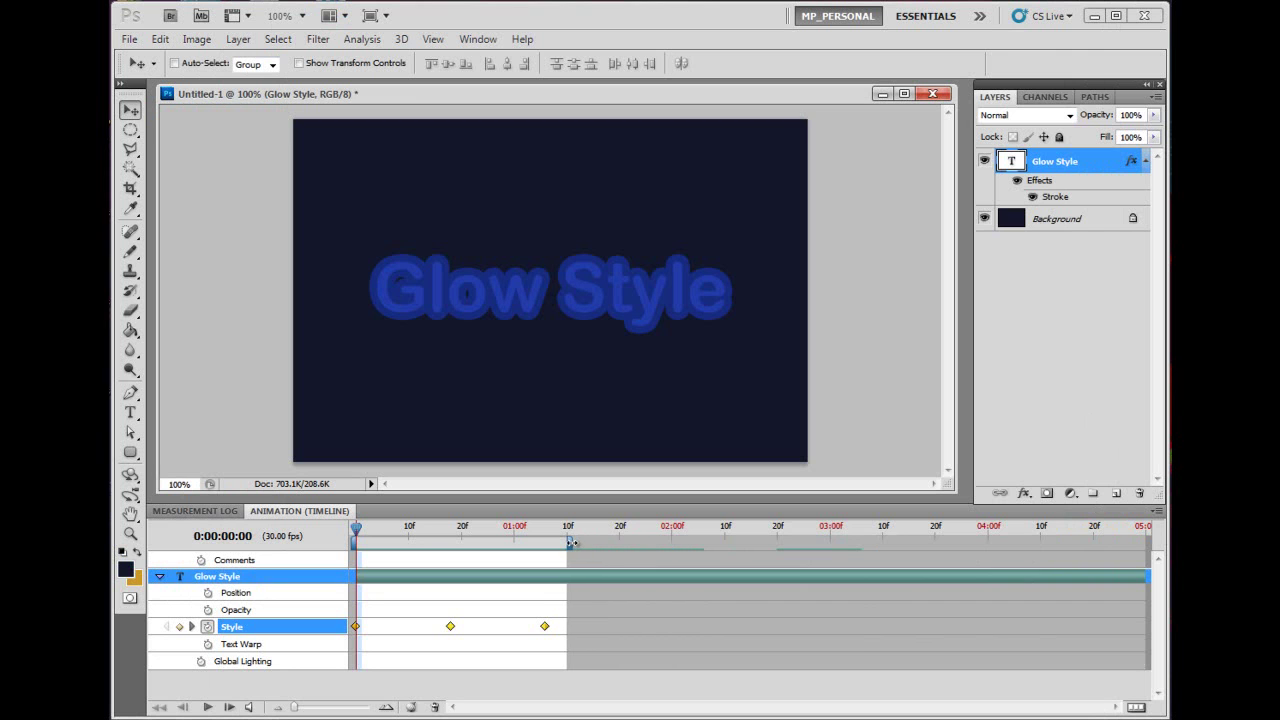